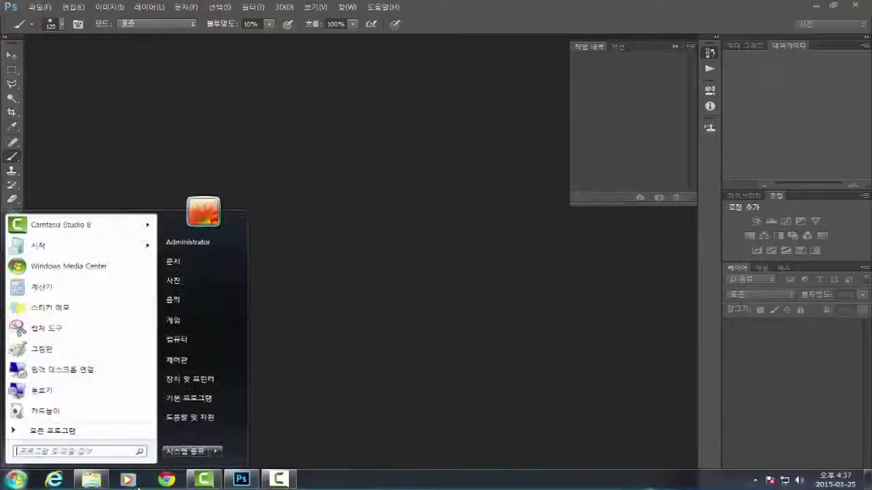
Step: Review the 0left, 0mid and 0right photos in the CHAPTER13 source folder, and close the folder window
{"action": "left_click", "coordinate": [90, 480]}
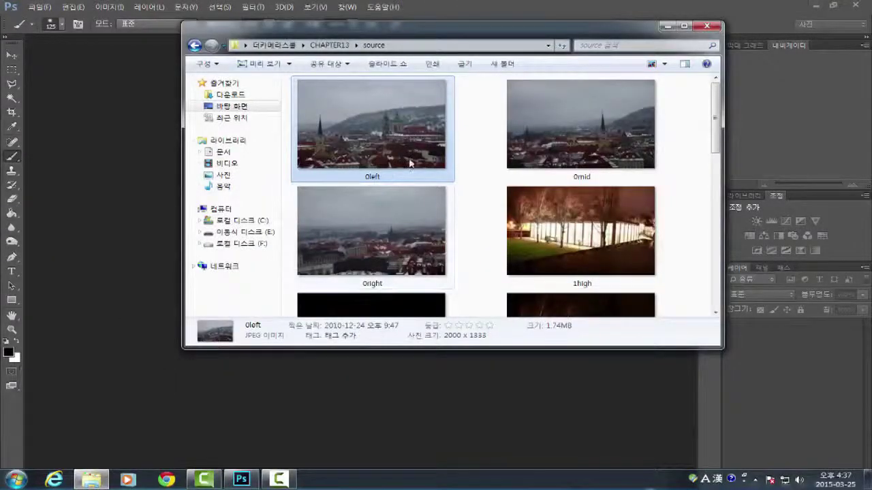
{"action": "left_click", "coordinate": [400, 212], "text": "shift"}
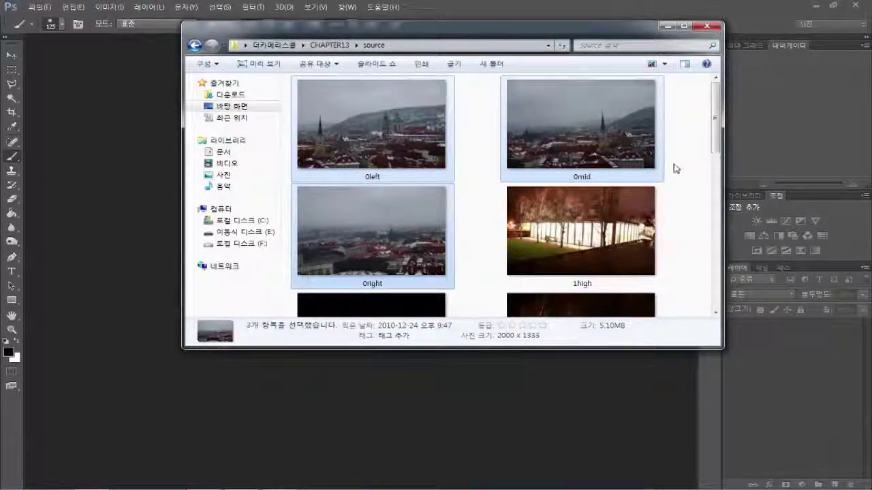
{"action": "left_click_drag", "start_coordinate": [415, 153], "coordinate": [416, 155]}
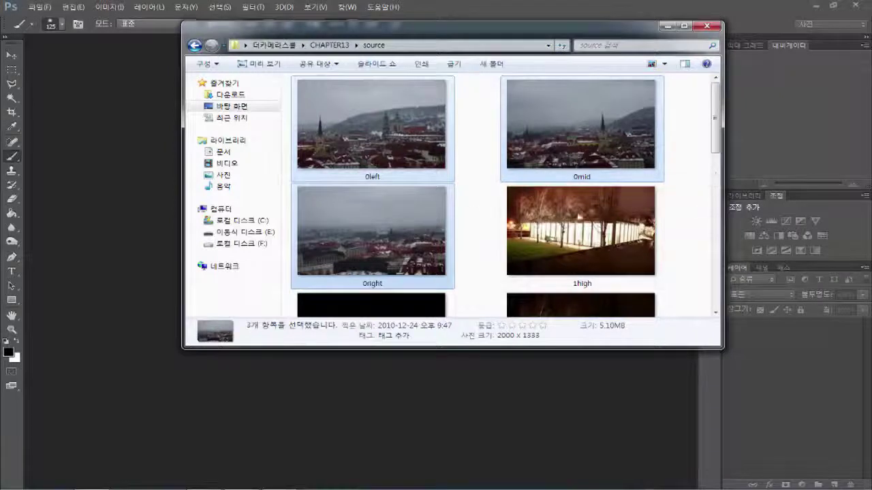
{"action": "left_click", "coordinate": [698, 188]}
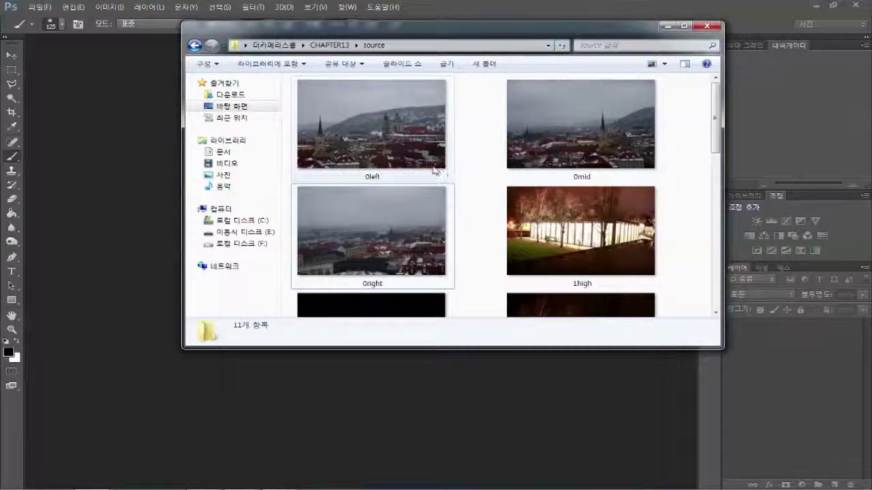
{"action": "mouse_move", "coordinate": [429, 170]}
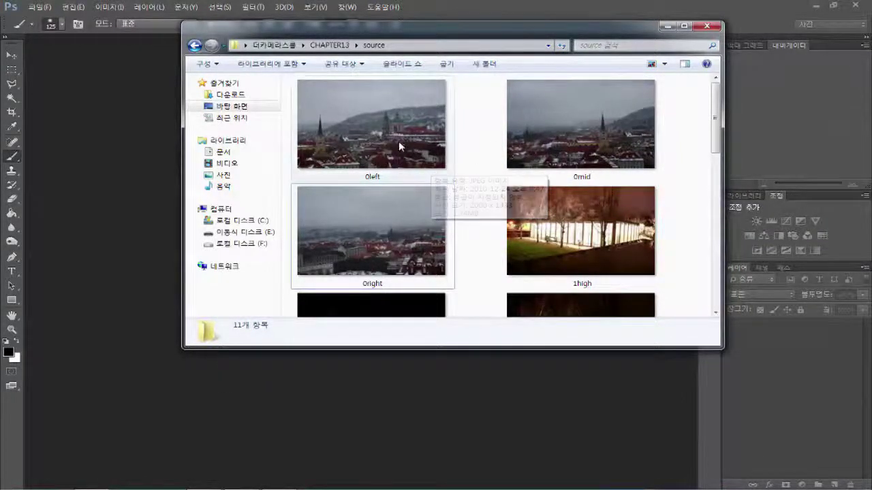
{"action": "left_click", "coordinate": [706, 27]}
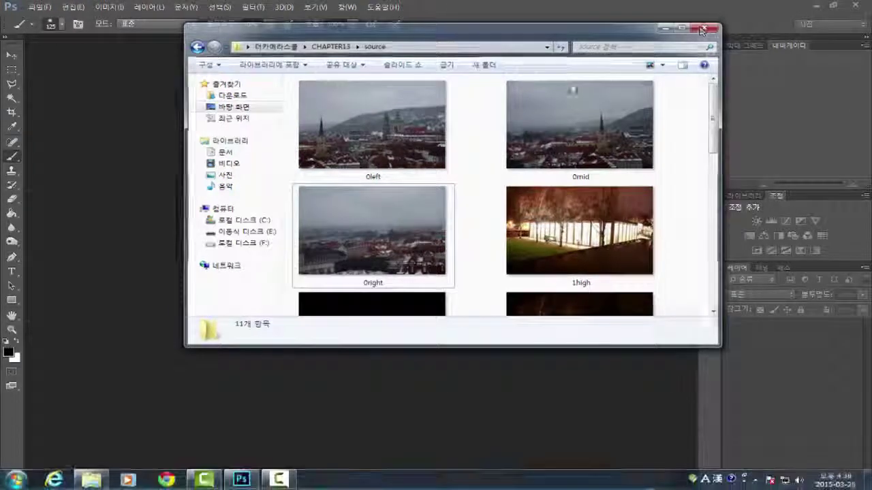
Step: Start Photomerge and load 0left, 0mid and 0right from the CHAPTER13 source folder as its source files
{"action": "left_click", "coordinate": [45, 11]}
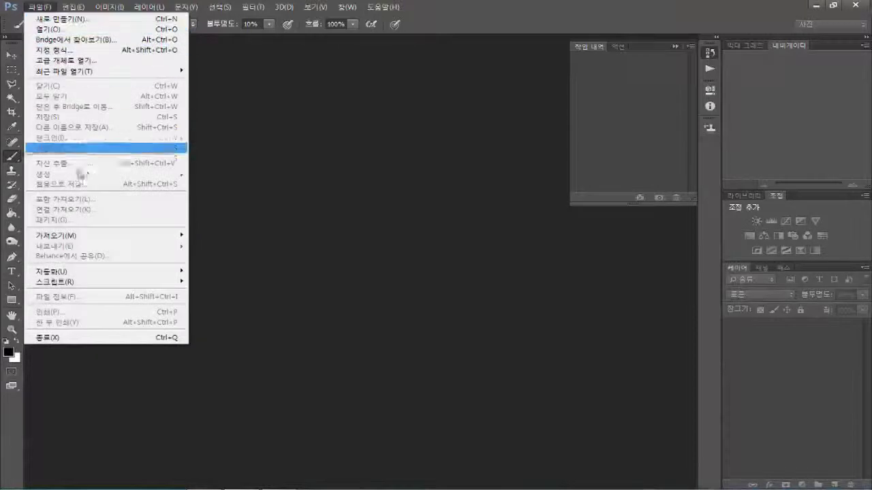
{"action": "mouse_move", "coordinate": [121, 272]}
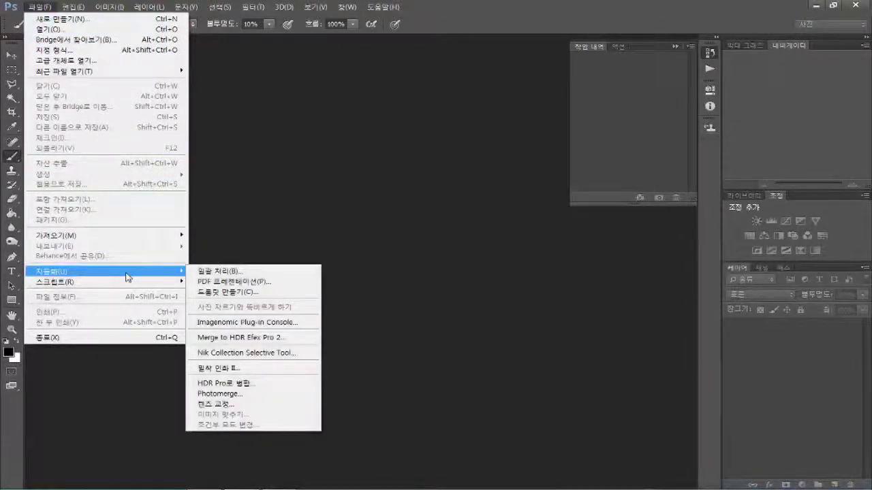
{"action": "left_click", "coordinate": [243, 396]}
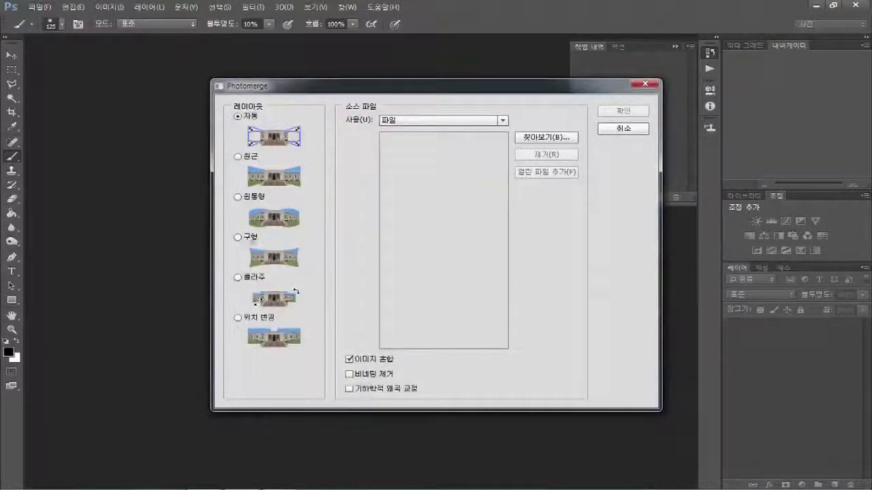
{"action": "left_click", "coordinate": [539, 137]}
{"action": "left_click", "coordinate": [363, 177]}
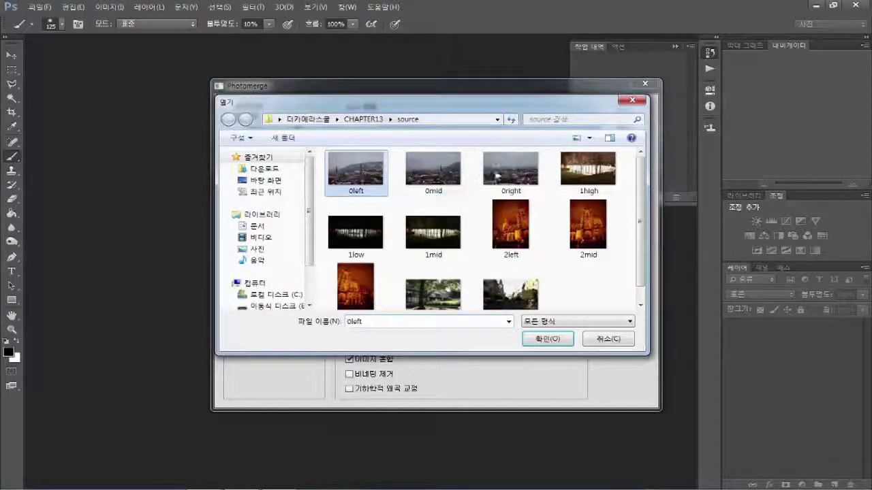
{"action": "left_click", "coordinate": [504, 170], "text": "shift"}
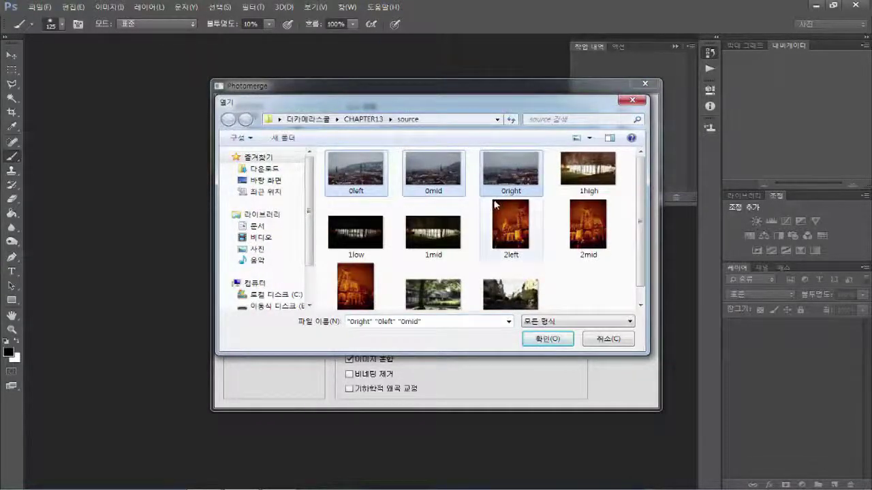
{"action": "left_click", "coordinate": [371, 179]}
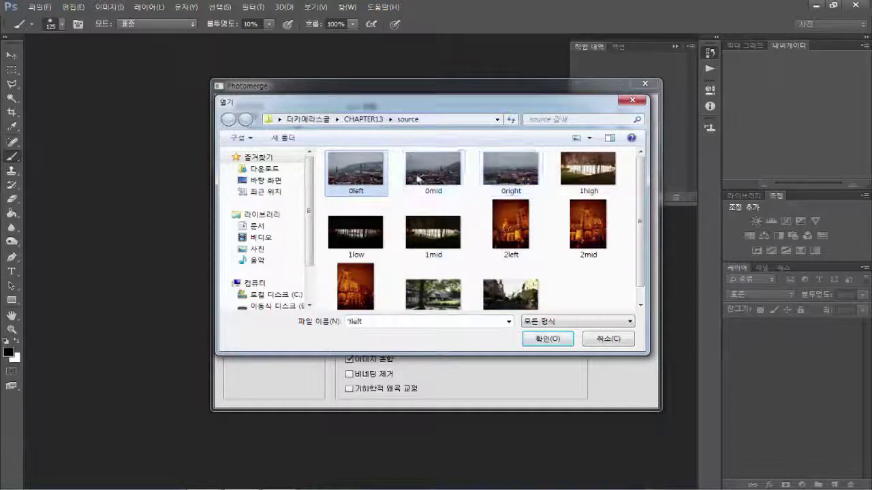
{"action": "left_click", "coordinate": [493, 179], "text": "shift"}
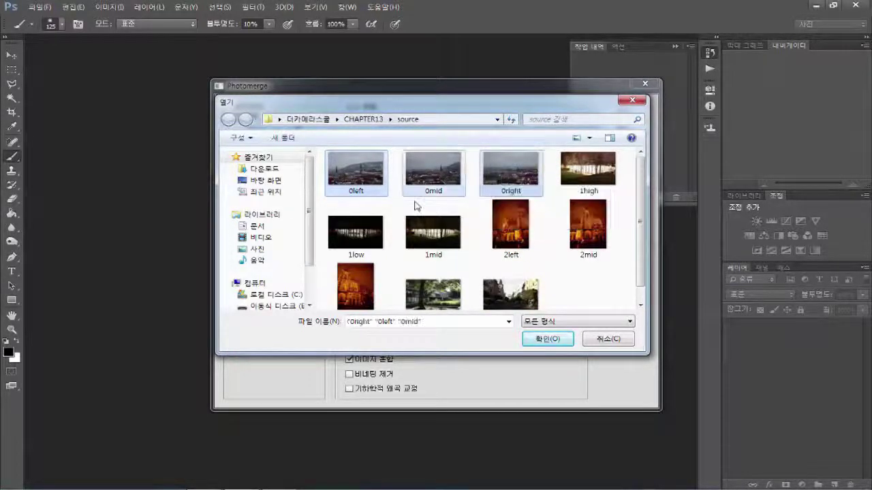
{"action": "left_click", "coordinate": [372, 179]}
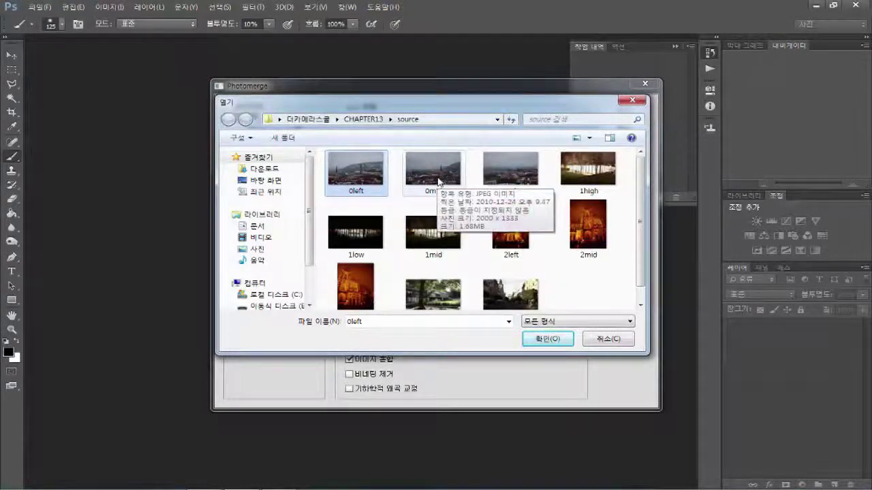
{"action": "left_click", "coordinate": [439, 181], "text": "ctrl"}
{"action": "left_click", "coordinate": [511, 174], "text": "ctrl"}
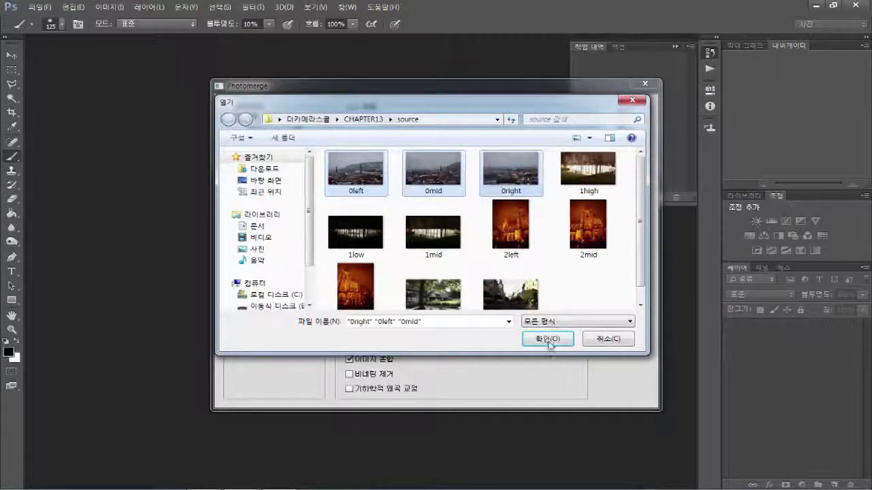
{"action": "left_click", "coordinate": [548, 339]}
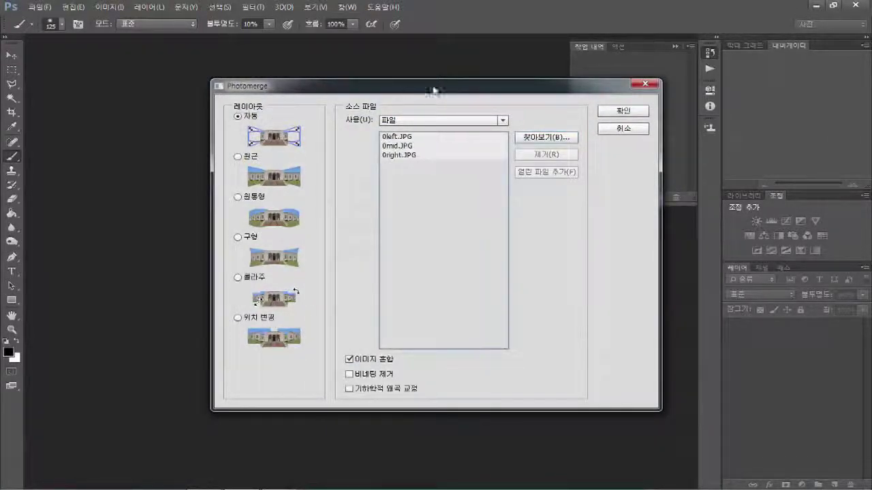
Step: Merge the three photos into a panorama with the Auto layout and image blending on, and collapse the history panel
{"action": "left_click", "coordinate": [612, 114]}
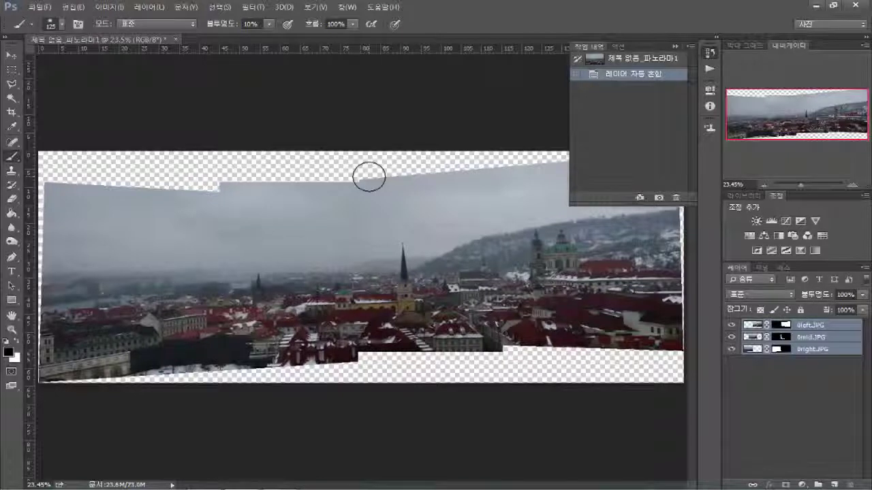
{"action": "left_click", "coordinate": [710, 55]}
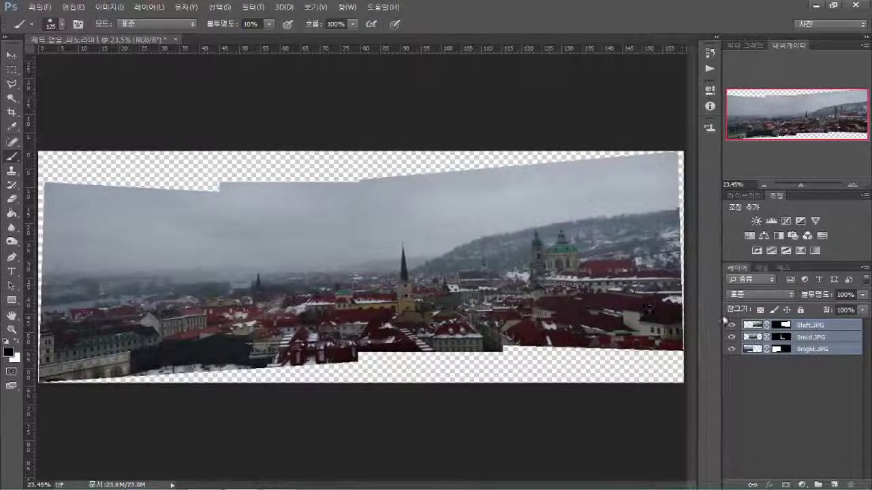
Step: Toggle the visibility of the 0left, 0mid and 0right layers one at a time to examine each one's part of the panorama
{"action": "left_click", "coordinate": [732, 326]}
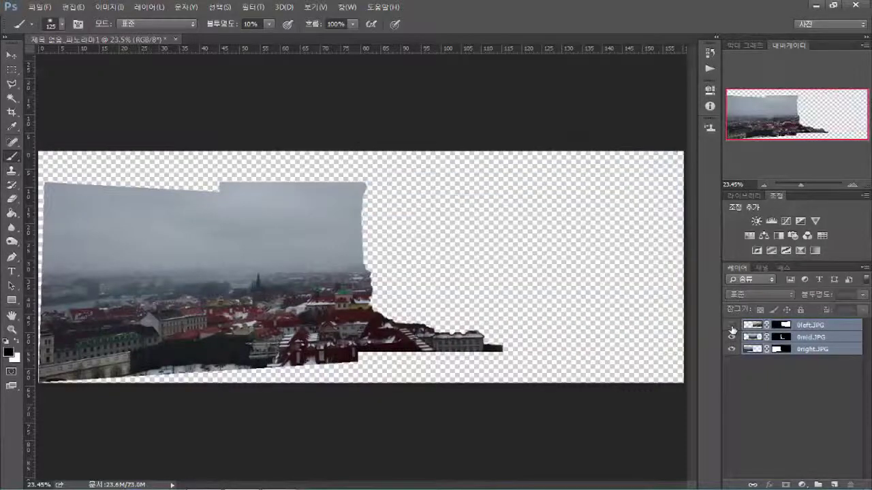
{"action": "left_click", "coordinate": [732, 325]}
{"action": "left_click", "coordinate": [732, 325]}
{"action": "left_click", "coordinate": [731, 325]}
{"action": "left_click", "coordinate": [731, 337]}
{"action": "left_click", "coordinate": [732, 337]}
{"action": "left_click", "coordinate": [732, 338]}
{"action": "left_click", "coordinate": [731, 337]}
{"action": "left_click", "coordinate": [732, 349]}
{"action": "left_click", "coordinate": [731, 349]}
{"action": "left_click", "coordinate": [732, 349]}
{"action": "left_click", "coordinate": [732, 349]}
Step: Hide all three panorama layers and show them again, and recheck the 0left layer by switching its visibility off and on
{"action": "left_click", "coordinate": [731, 349]}
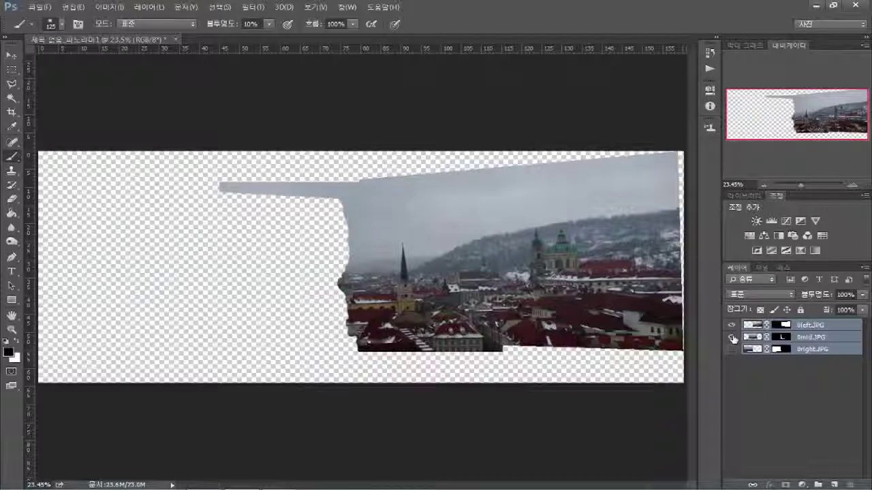
{"action": "left_click", "coordinate": [732, 337]}
{"action": "left_click", "coordinate": [731, 326]}
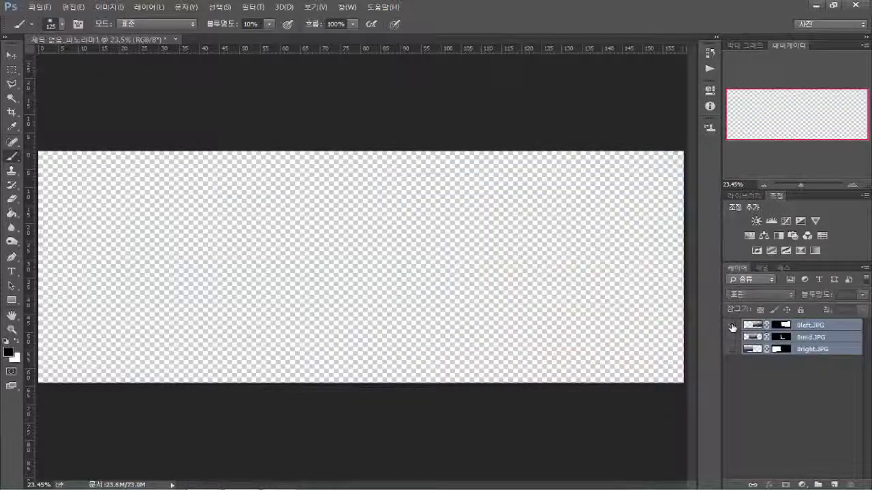
{"action": "left_click_drag", "start_coordinate": [732, 325], "coordinate": [732, 349]}
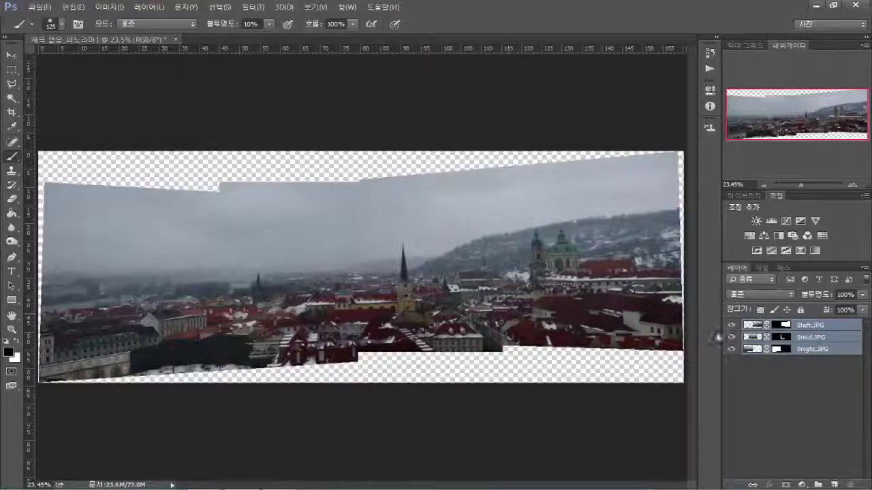
{"action": "left_click", "coordinate": [732, 325]}
{"action": "left_click", "coordinate": [731, 325]}
{"action": "left_click", "coordinate": [731, 325]}
{"action": "left_click", "coordinate": [731, 325]}
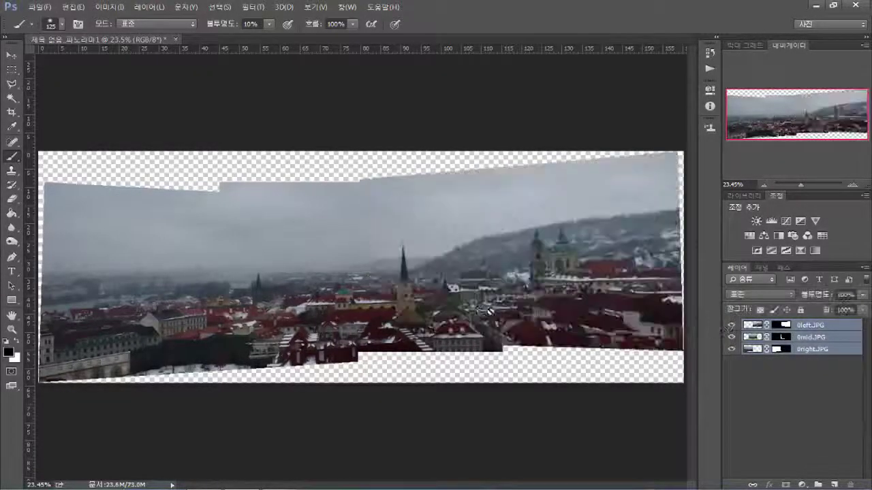
Step: Examine the blended seam up close around the snowy red roofs beside the yellow church
{"action": "scroll", "coordinate": [400, 310], "scroll_direction": "up", "scroll_amount": 6}
{"action": "key", "text": "v"}
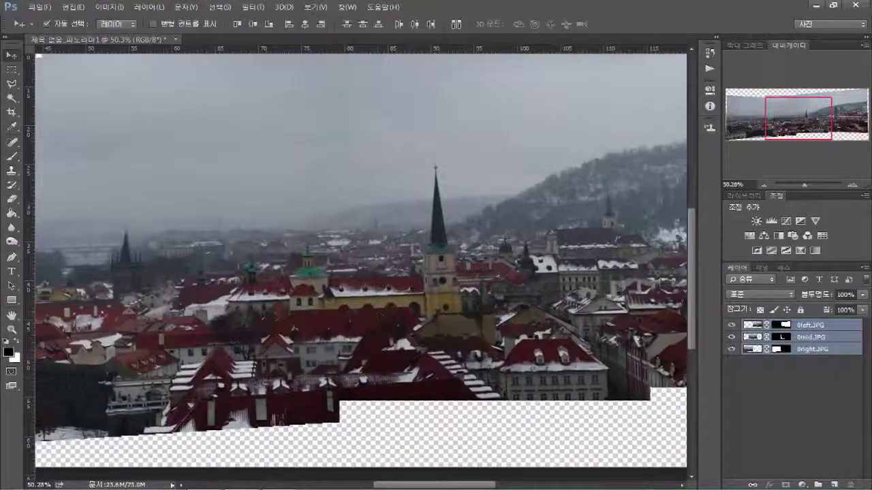
{"action": "scroll", "coordinate": [399, 313], "scroll_direction": "up", "scroll_amount": 8}
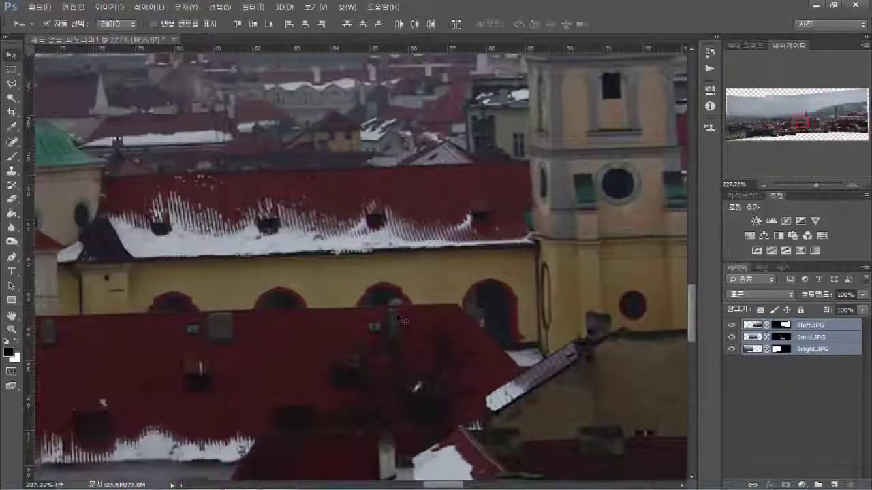
{"action": "scroll", "coordinate": [442, 332], "scroll_direction": "up", "scroll_amount": 1}
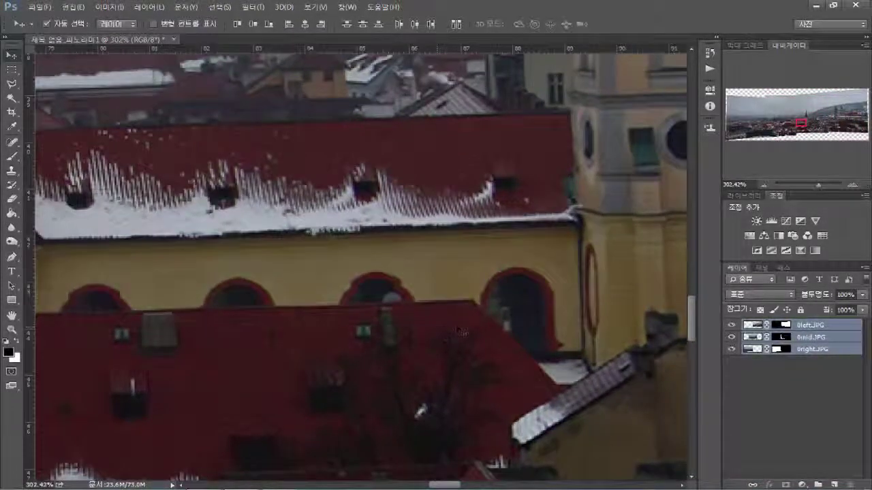
{"action": "left_click_drag", "start_coordinate": [455, 258], "coordinate": [473, 305]}
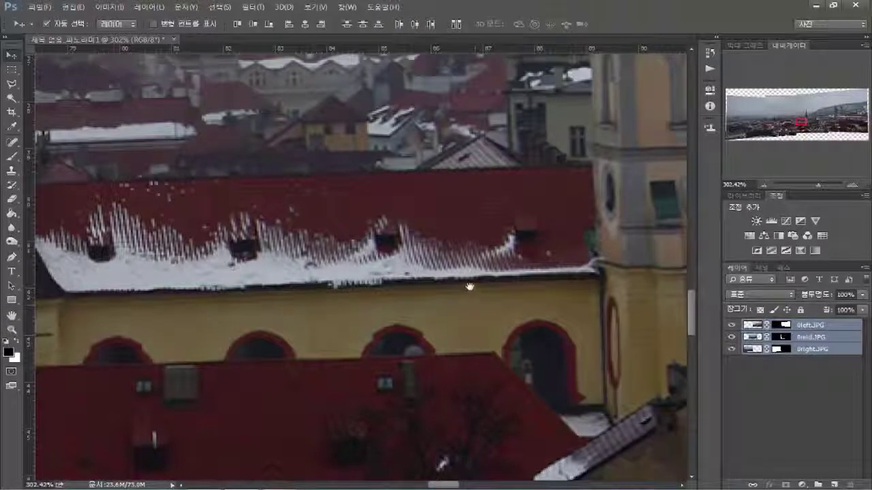
{"action": "left_click_drag", "start_coordinate": [472, 259], "coordinate": [490, 295]}
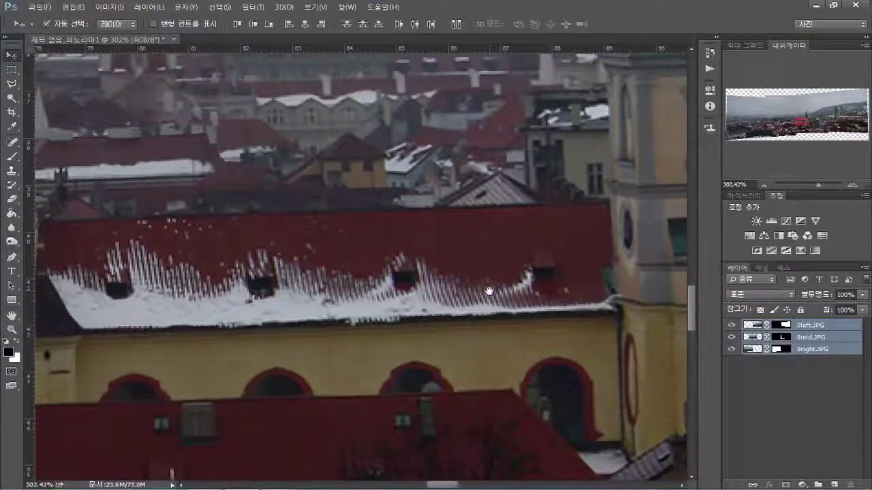
{"action": "left_click_drag", "start_coordinate": [394, 147], "coordinate": [444, 121]}
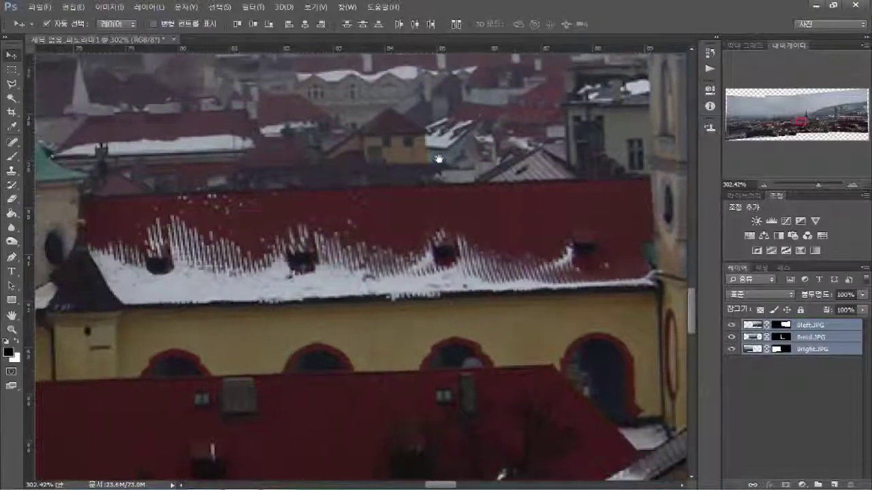
{"action": "left_click_drag", "start_coordinate": [504, 354], "coordinate": [429, 219]}
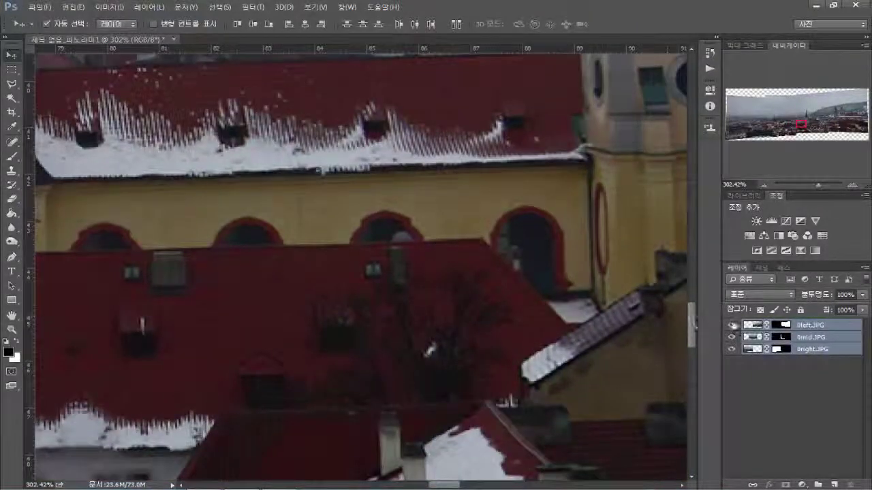
Step: Compare the seam on the church roofs with the 0left layer repeatedly hidden and shown
{"action": "left_click", "coordinate": [733, 326]}
{"action": "left_click", "coordinate": [733, 326]}
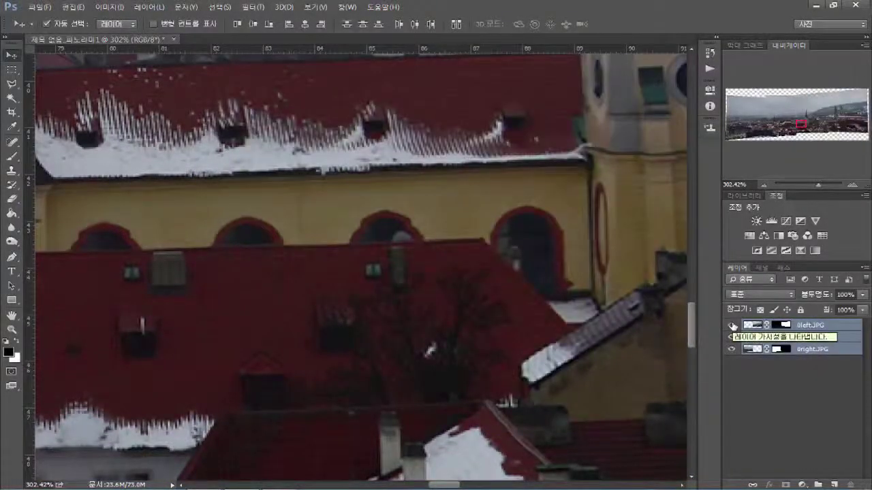
{"action": "left_click", "coordinate": [733, 326]}
{"action": "left_click", "coordinate": [733, 326]}
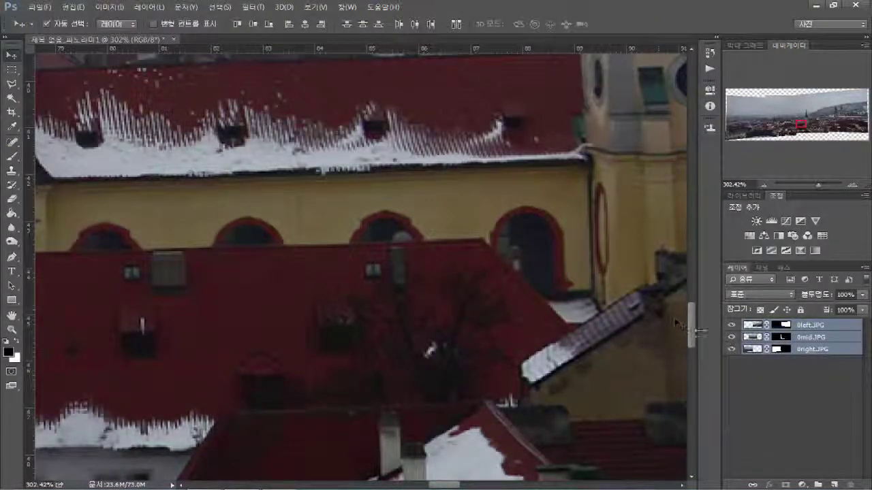
{"action": "left_click", "coordinate": [732, 327]}
{"action": "left_click", "coordinate": [732, 326]}
{"action": "left_click", "coordinate": [732, 327]}
{"action": "left_click", "coordinate": [733, 326]}
Step: Check the seam along the roofs below the church tower by toggling the 0left layer, and return to a wider view
{"action": "left_click_drag", "start_coordinate": [604, 383], "coordinate": [350, 282]}
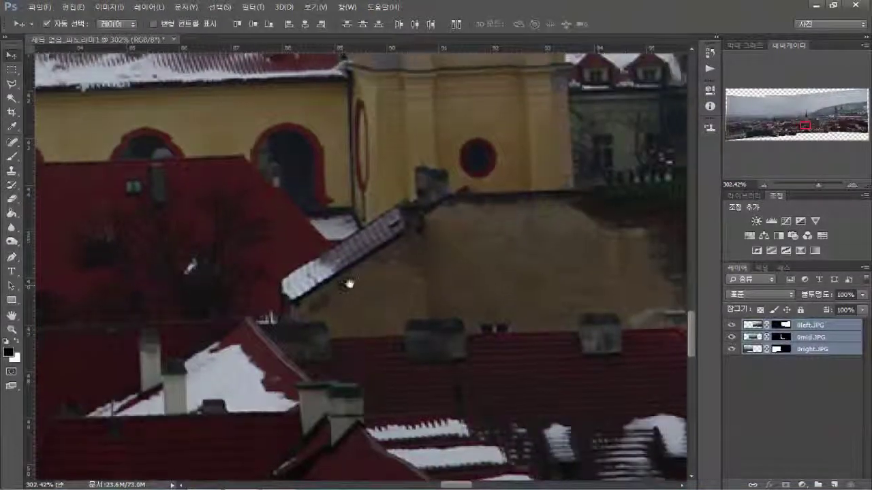
{"action": "left_click", "coordinate": [731, 327]}
{"action": "left_click", "coordinate": [731, 326]}
{"action": "left_click", "coordinate": [732, 326]}
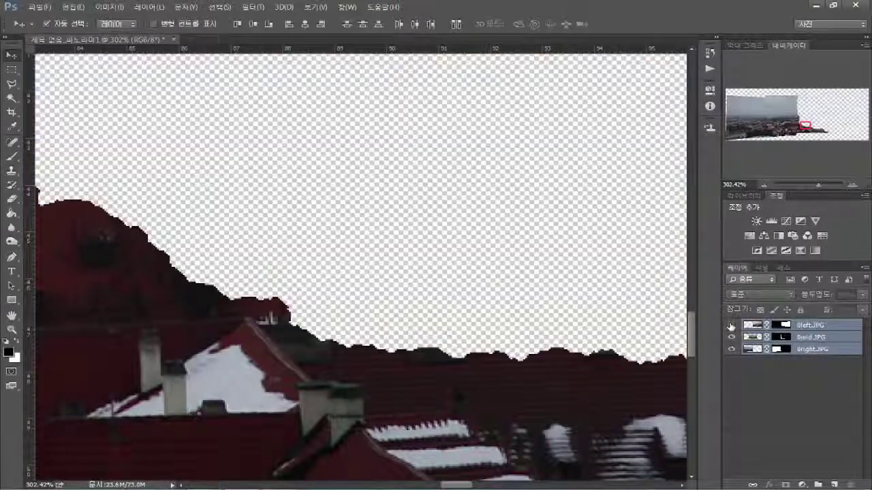
{"action": "left_click", "coordinate": [732, 326]}
{"action": "scroll", "coordinate": [458, 286], "scroll_direction": "down", "scroll_amount": 4}
{"action": "scroll", "coordinate": [458, 287], "scroll_direction": "down", "scroll_amount": 8}
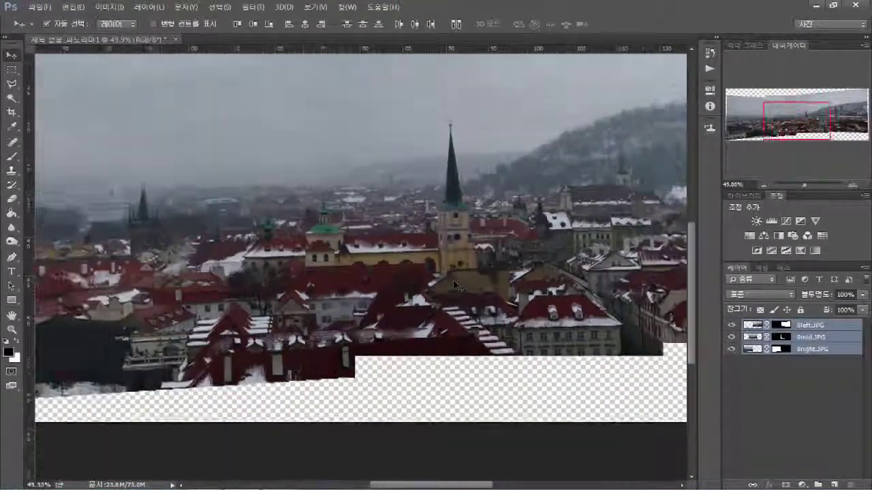
Step: Bring the crop frame's upper edge below the transparent gaps above the sky and its right edge just inside the panorama
{"action": "scroll", "coordinate": [455, 284], "scroll_direction": "down", "scroll_amount": 5}
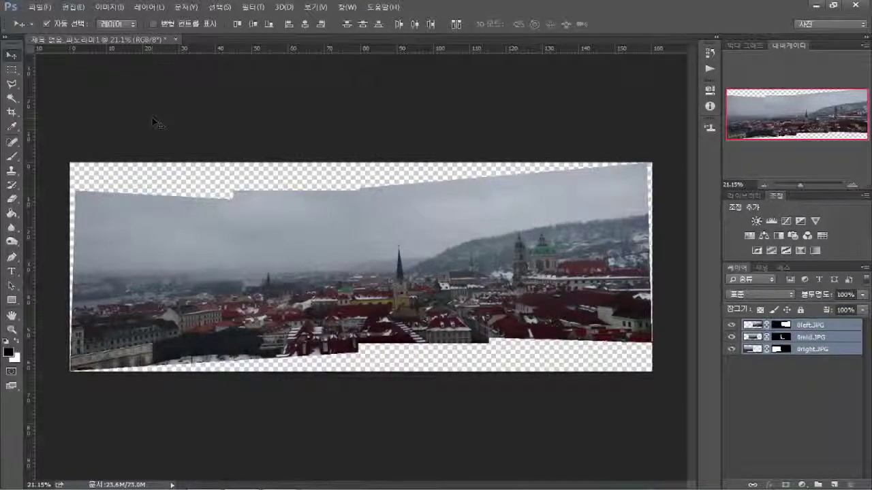
{"action": "left_click", "coordinate": [15, 113]}
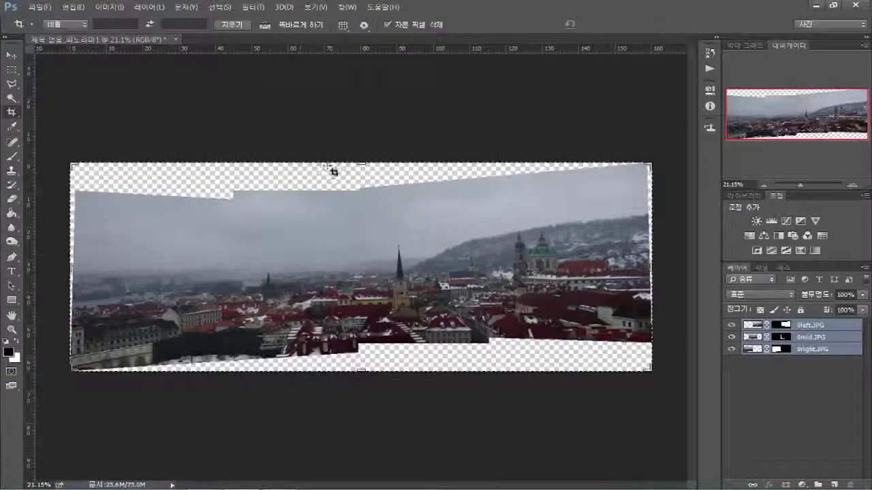
{"action": "left_click_drag", "start_coordinate": [361, 164], "coordinate": [358, 183]}
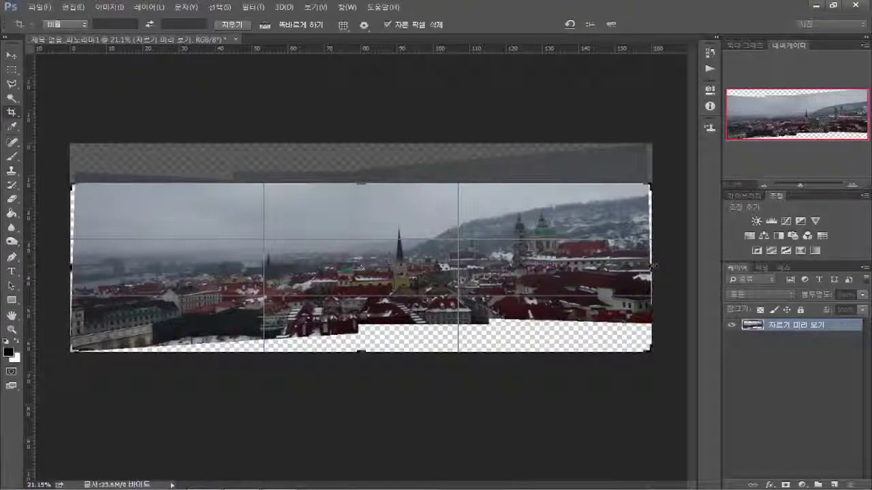
{"action": "scroll", "coordinate": [653, 267], "scroll_direction": "up", "scroll_amount": 3}
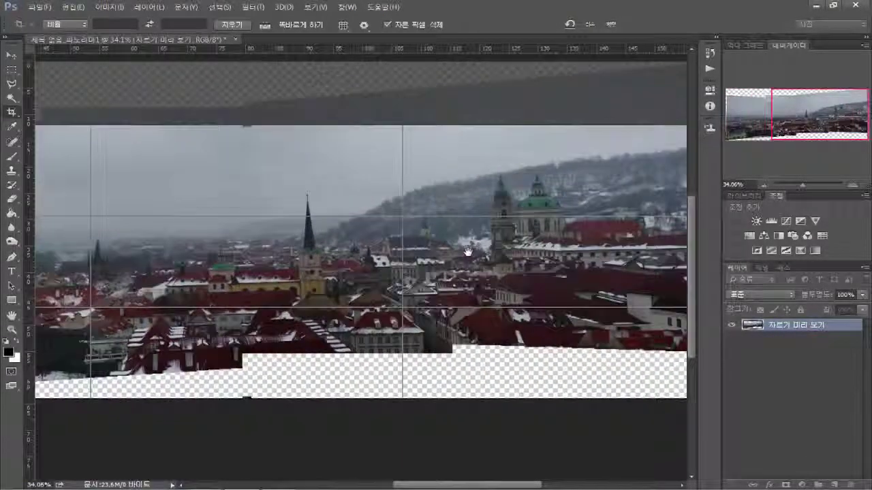
{"action": "left_click_drag", "start_coordinate": [468, 252], "coordinate": [438, 250]}
{"action": "left_click_drag", "start_coordinate": [642, 260], "coordinate": [636, 259]}
{"action": "left_click_drag", "start_coordinate": [636, 259], "coordinate": [608, 259]}
{"action": "left_click_drag", "start_coordinate": [282, 292], "coordinate": [443, 276]}
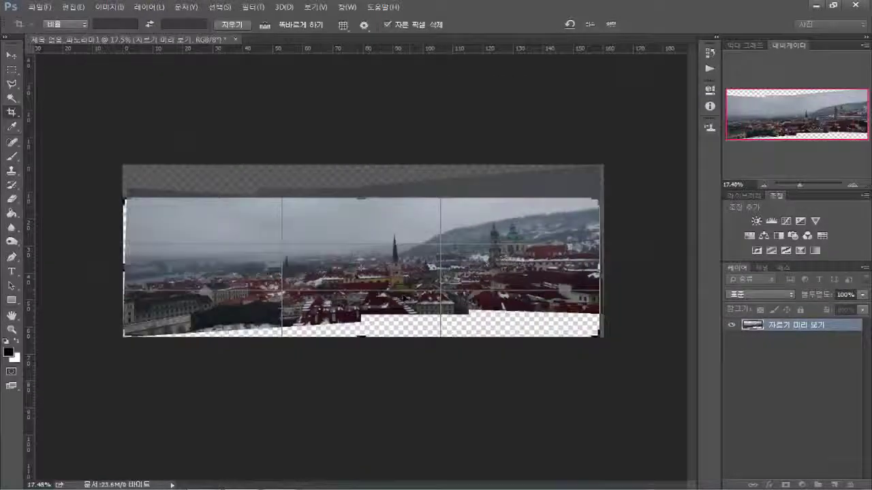
Step: Move the crop frame's lower and left edges inside the transparent border areas and apply the crop to the panorama
{"action": "left_click_drag", "start_coordinate": [363, 335], "coordinate": [362, 320]}
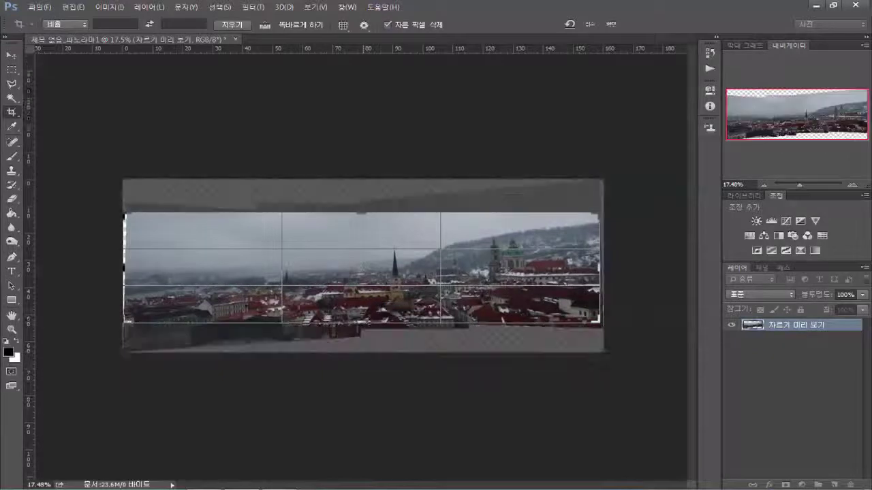
{"action": "left_click_drag", "start_coordinate": [126, 267], "coordinate": [129, 268]}
{"action": "scroll", "coordinate": [362, 273], "scroll_direction": "up", "scroll_amount": 1}
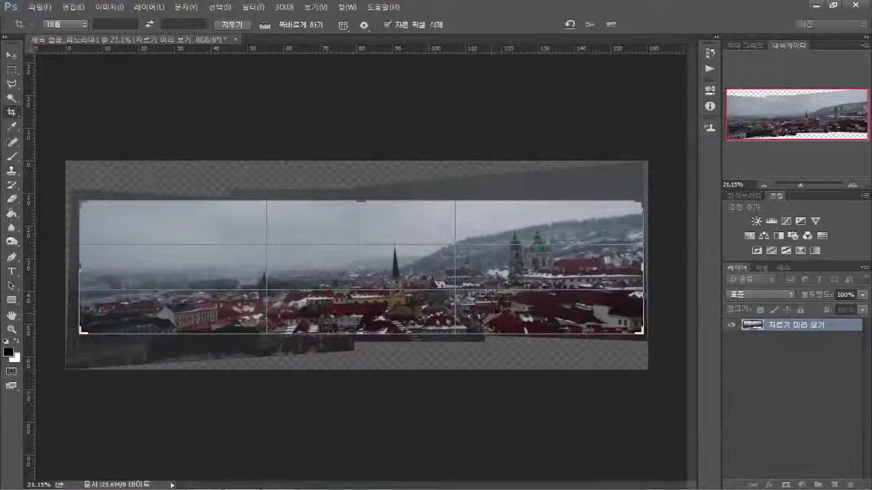
{"action": "scroll", "coordinate": [477, 316], "scroll_direction": "up", "scroll_amount": 1}
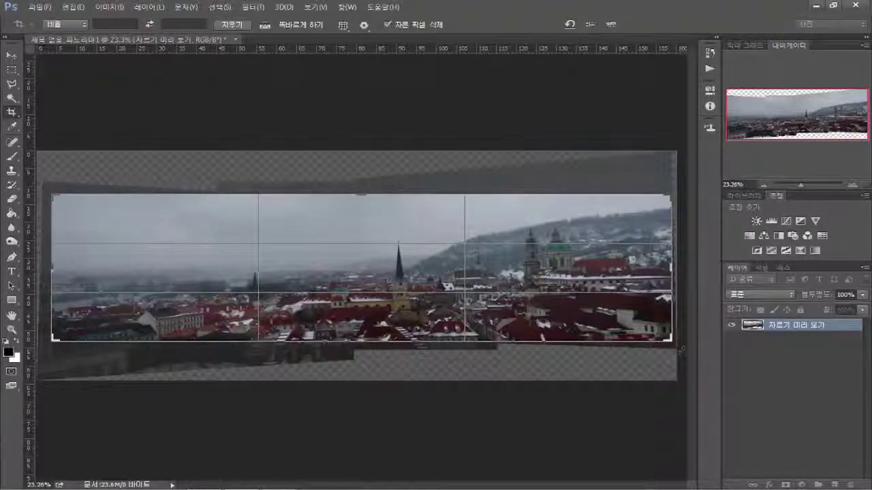
{"action": "left_click_drag", "start_coordinate": [679, 350], "coordinate": [675, 355]}
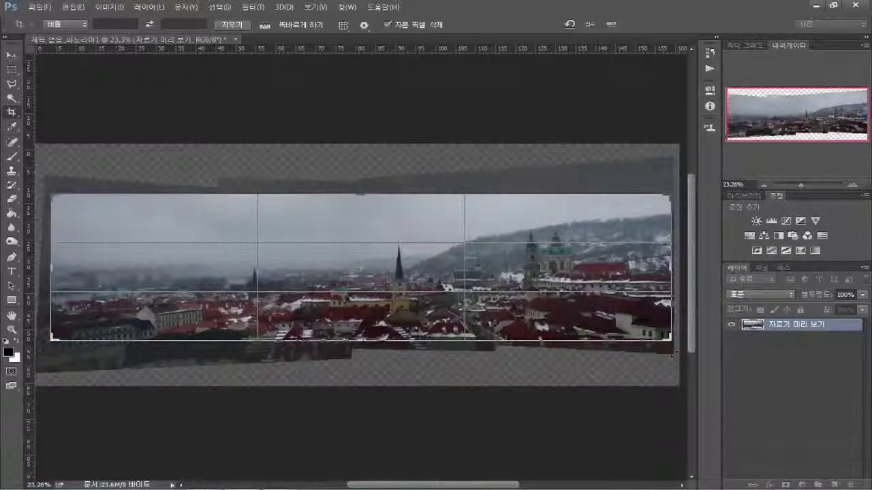
{"action": "key", "text": "Return"}
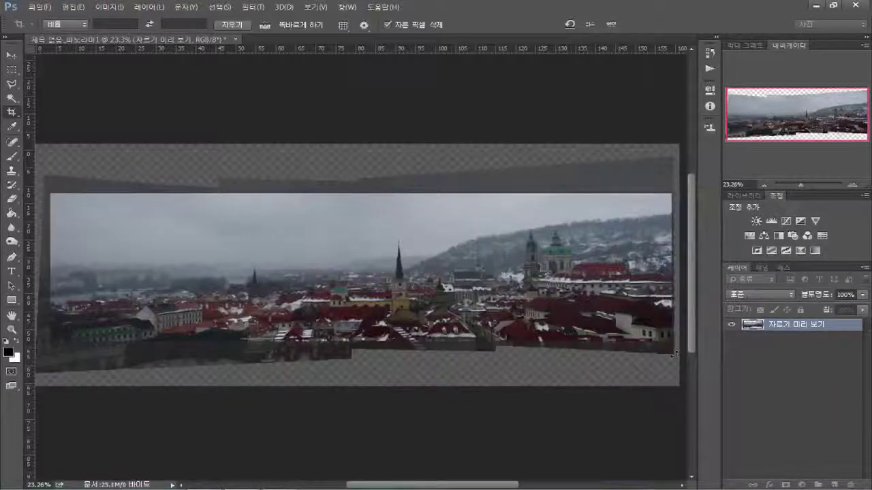
Step: Examine the cropped panorama up close from the church tower and hillside to its left end, and return to the full view
{"action": "key", "text": "v"}
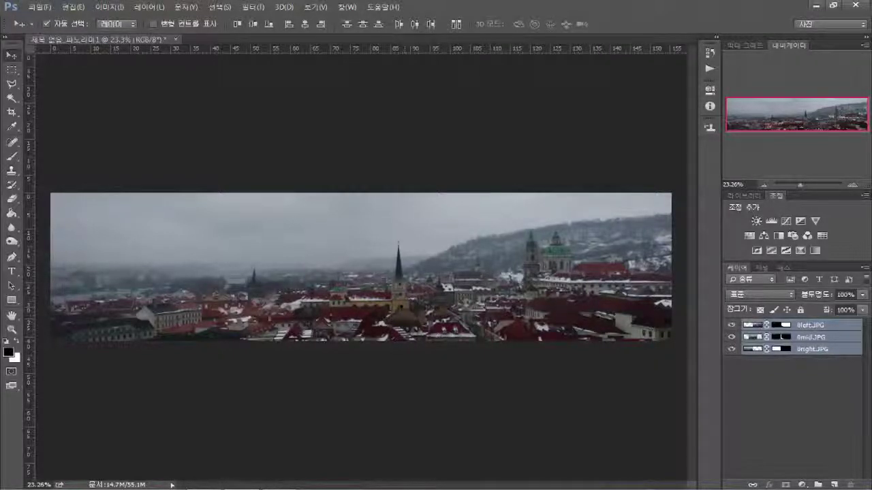
{"action": "scroll", "coordinate": [400, 304], "scroll_direction": "up", "scroll_amount": 10}
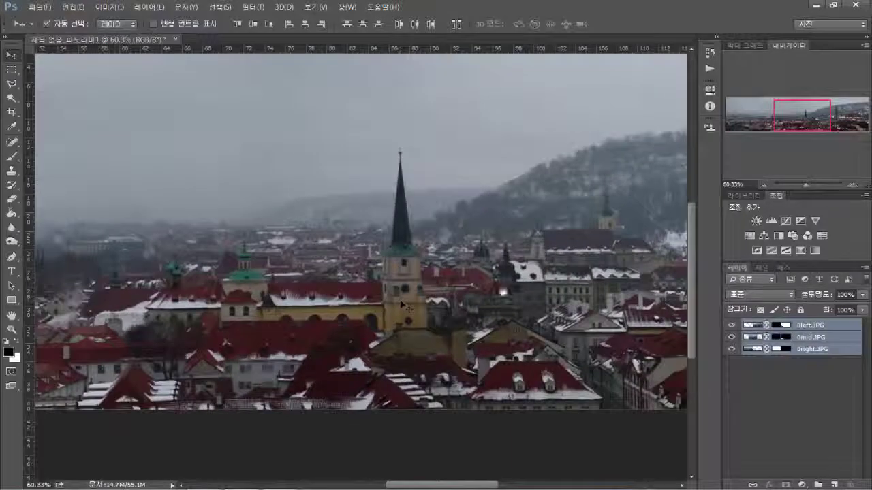
{"action": "left_click_drag", "start_coordinate": [595, 294], "coordinate": [508, 306]}
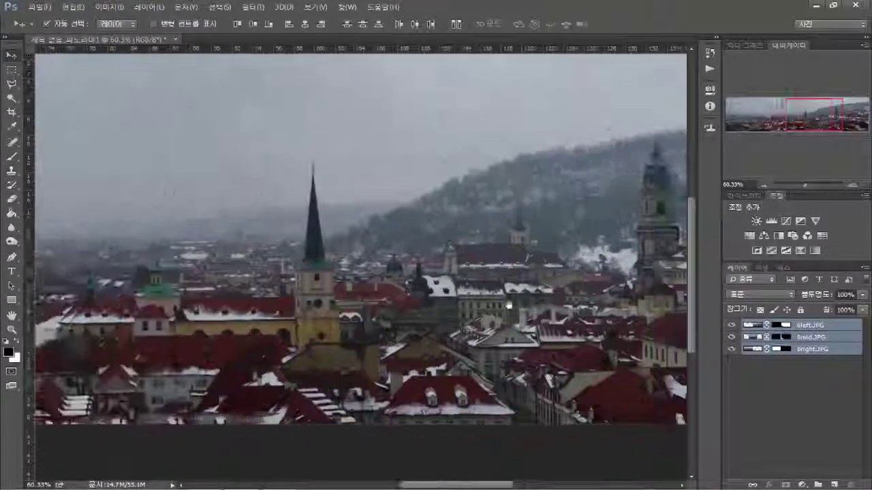
{"action": "left_click_drag", "start_coordinate": [289, 293], "coordinate": [453, 297]}
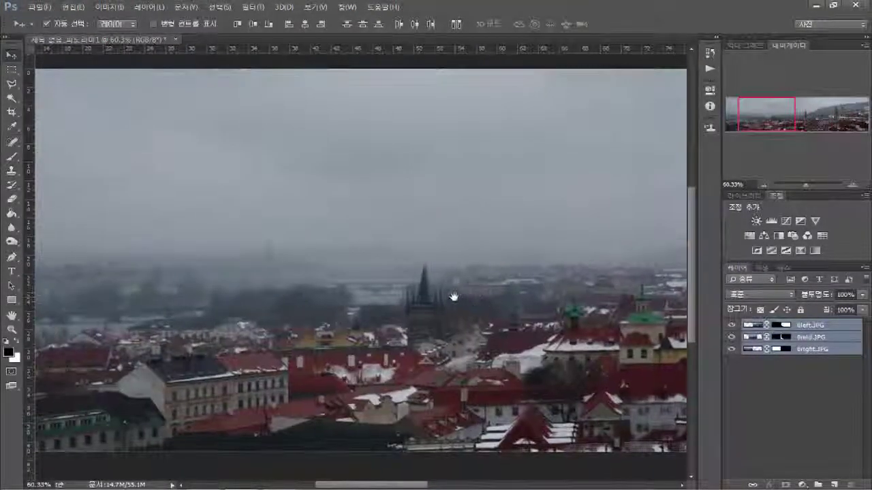
{"action": "left_click_drag", "start_coordinate": [249, 289], "coordinate": [363, 290]}
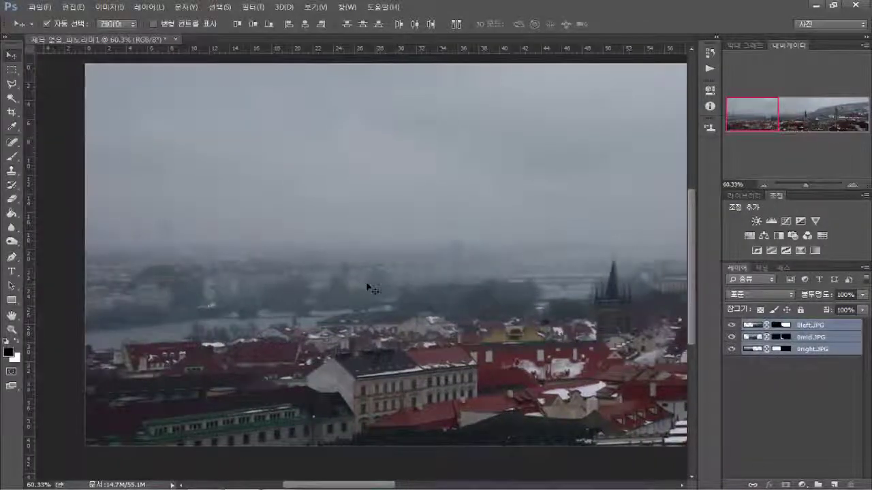
{"action": "scroll", "coordinate": [367, 289], "scroll_direction": "down", "scroll_amount": 5}
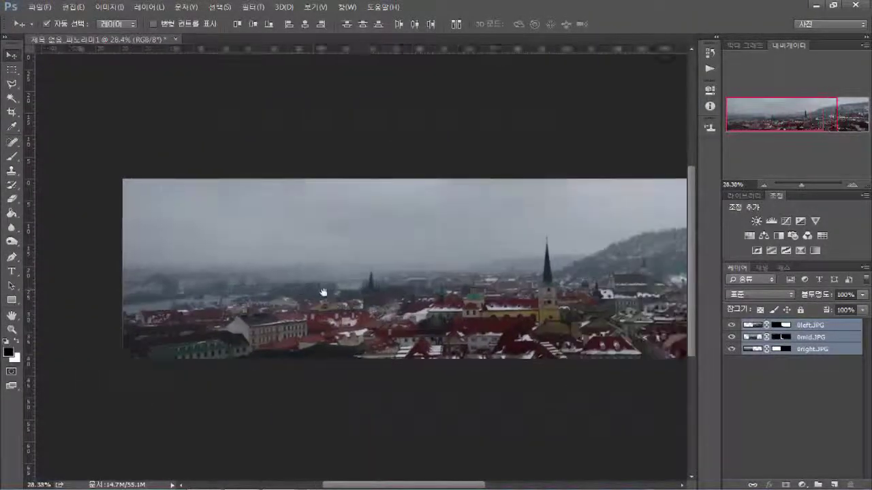
{"action": "left_click_drag", "start_coordinate": [323, 293], "coordinate": [283, 293]}
{"action": "scroll", "coordinate": [368, 286], "scroll_direction": "down", "scroll_amount": 2}
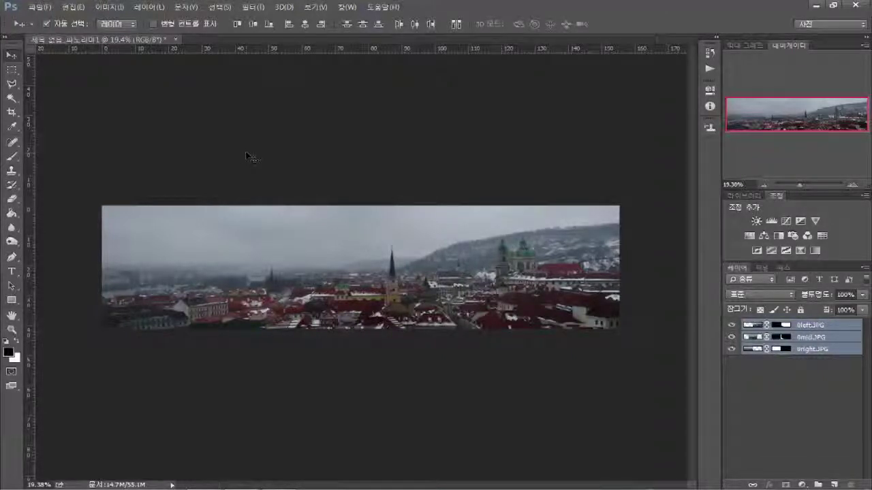
Step: Close the cropped city panorama without saving its changes
{"action": "key", "text": "ctrl+w"}
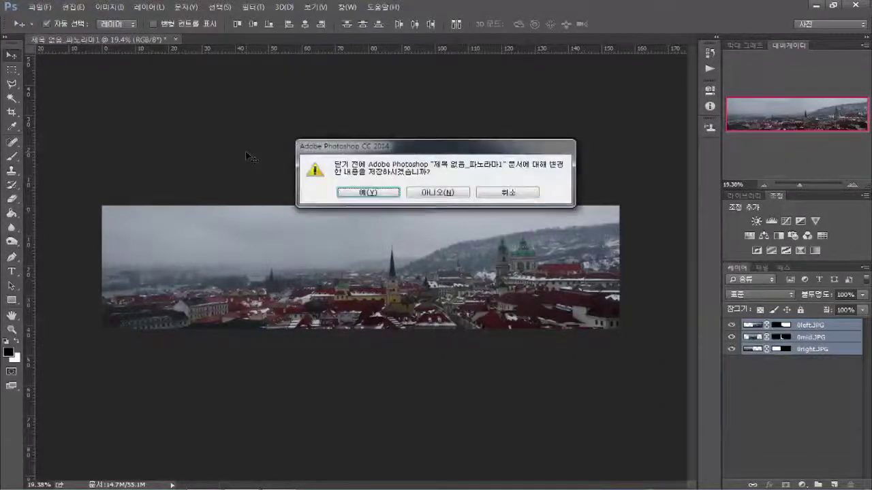
{"action": "left_click", "coordinate": [431, 194]}
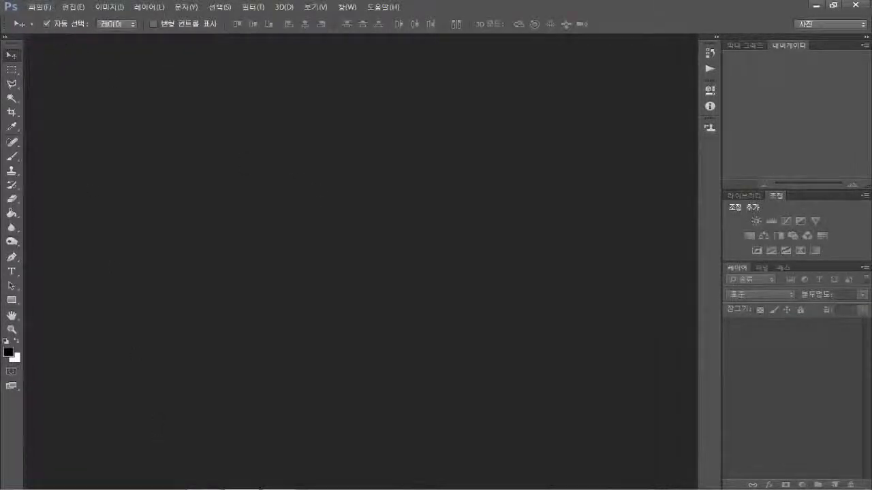
{"action": "mouse_move", "coordinate": [197, 485]}
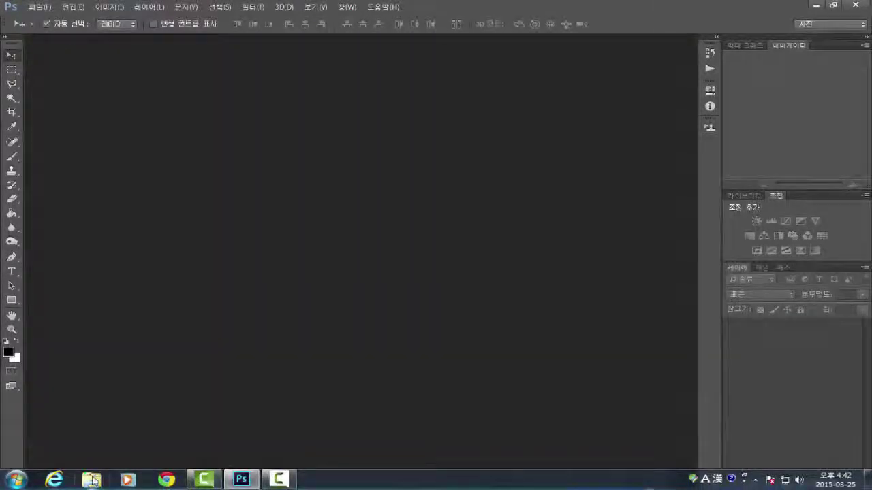
Step: Preview the source folder's photos as extra large icons, select 2left, 2mid and 2right for comparison, and cancel opening them
{"action": "double_click", "coordinate": [134, 87]}
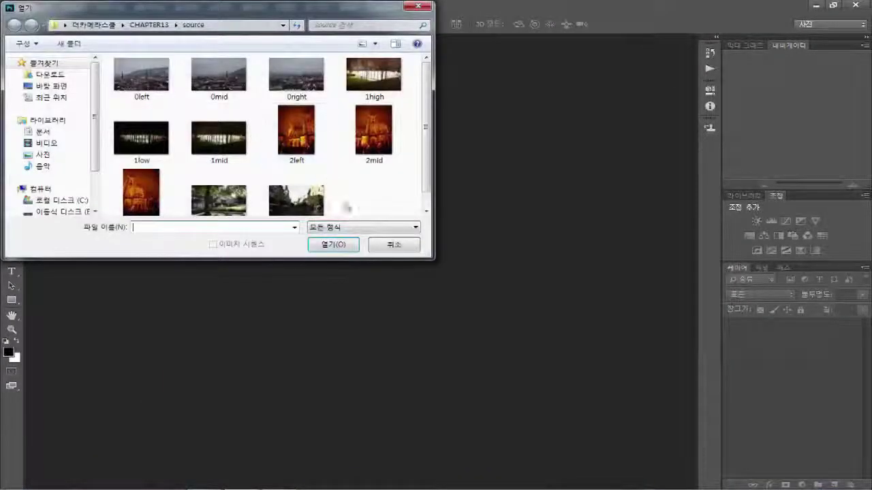
{"action": "left_click_drag", "start_coordinate": [434, 259], "coordinate": [666, 403]}
{"action": "left_click", "coordinate": [602, 44]}
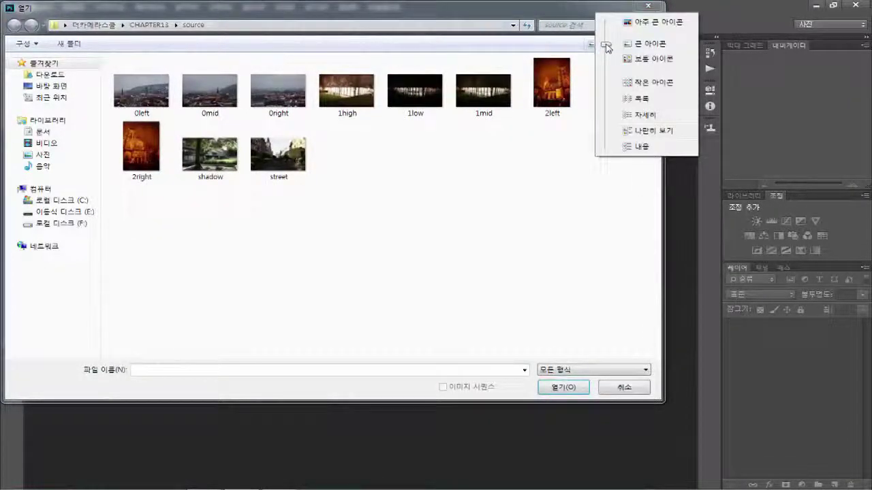
{"action": "left_click", "coordinate": [629, 26]}
{"action": "left_click", "coordinate": [231, 309]}
{"action": "scroll", "coordinate": [232, 308], "scroll_direction": "down", "scroll_amount": 3}
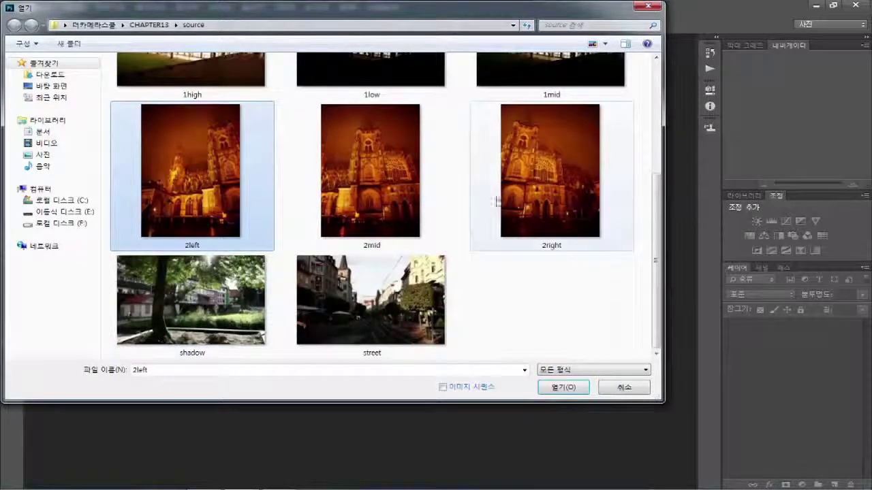
{"action": "left_click", "coordinate": [545, 191], "text": "shift"}
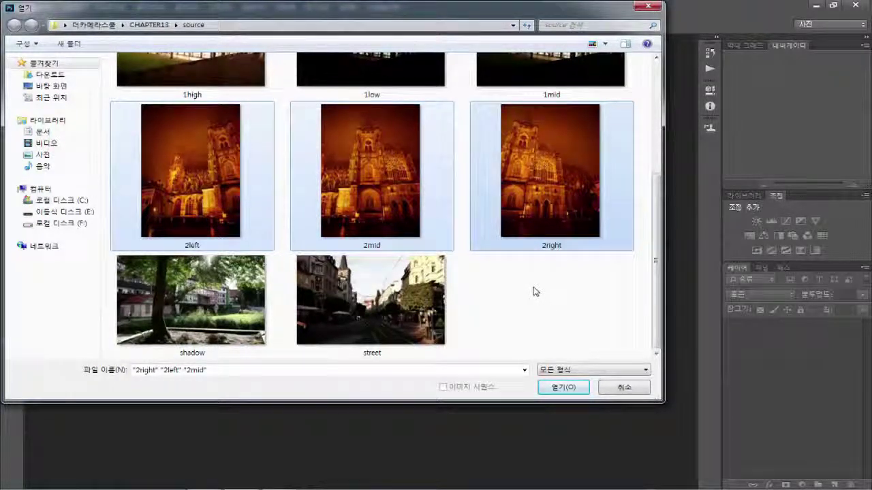
{"action": "key", "text": "Escape"}
Step: Merge 2left, 2mid and 2right from the source folder with Photomerge, using the Auto layout with image blending on
{"action": "left_click", "coordinate": [40, 7]}
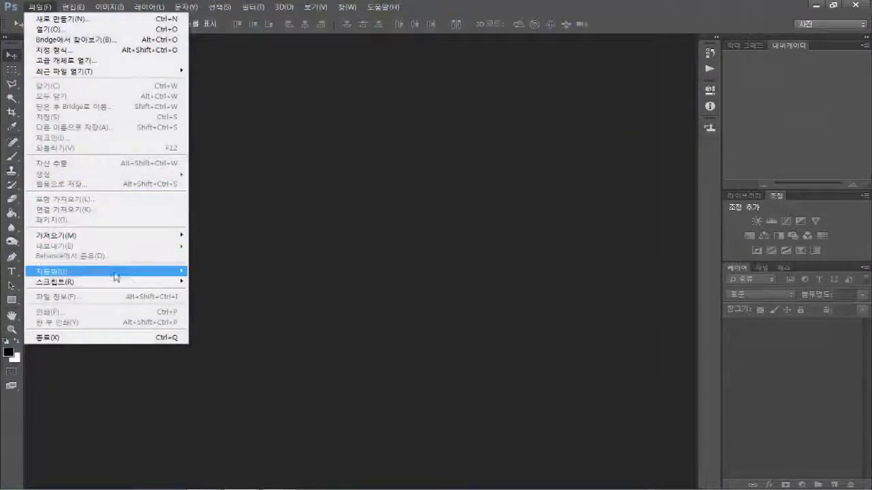
{"action": "mouse_move", "coordinate": [113, 273]}
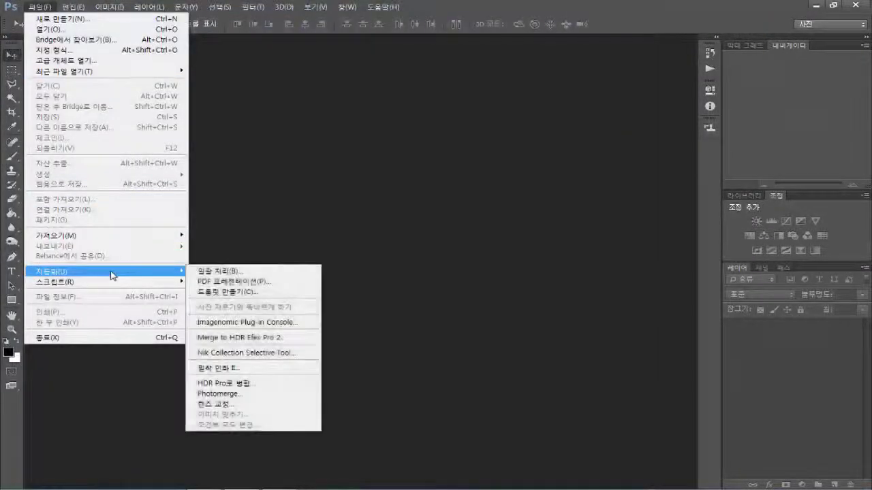
{"action": "left_click", "coordinate": [249, 394]}
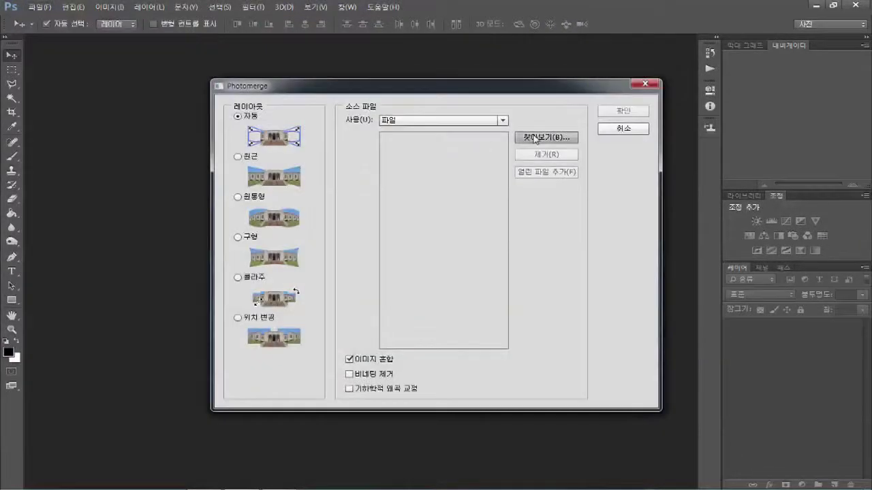
{"action": "left_click", "coordinate": [534, 139]}
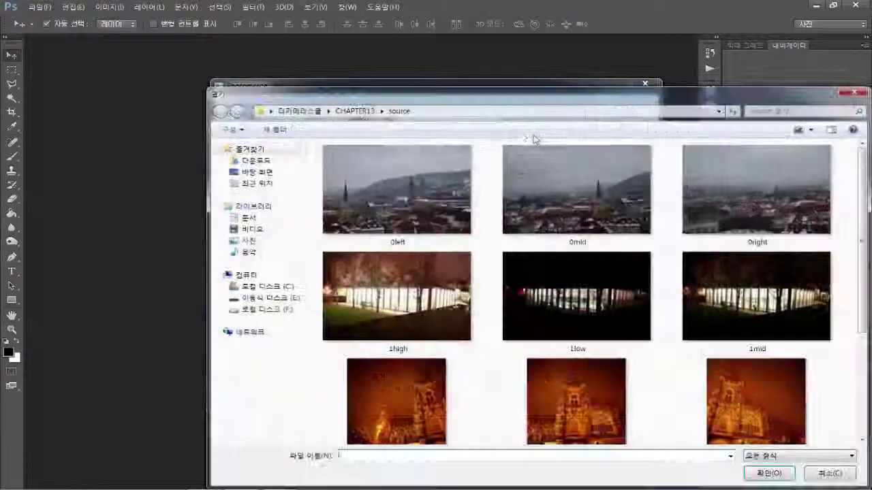
{"action": "left_click", "coordinate": [395, 402]}
{"action": "left_click", "coordinate": [708, 375], "text": "shift"}
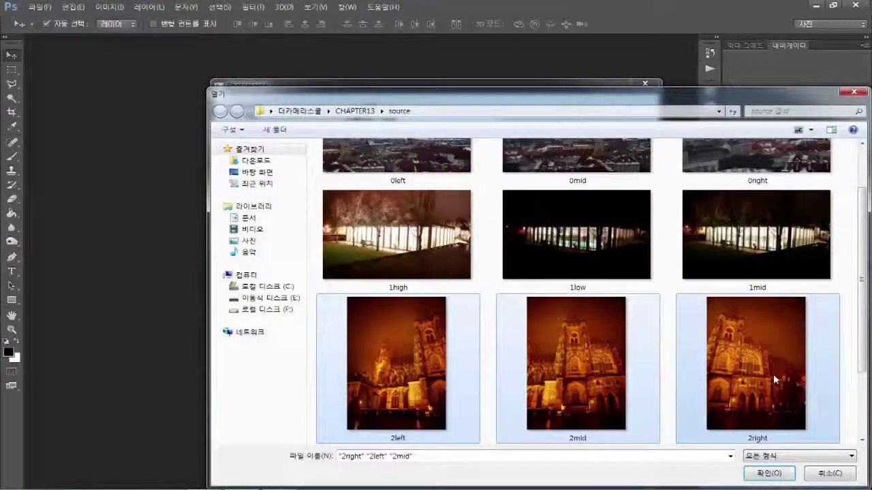
{"action": "left_click", "coordinate": [770, 475]}
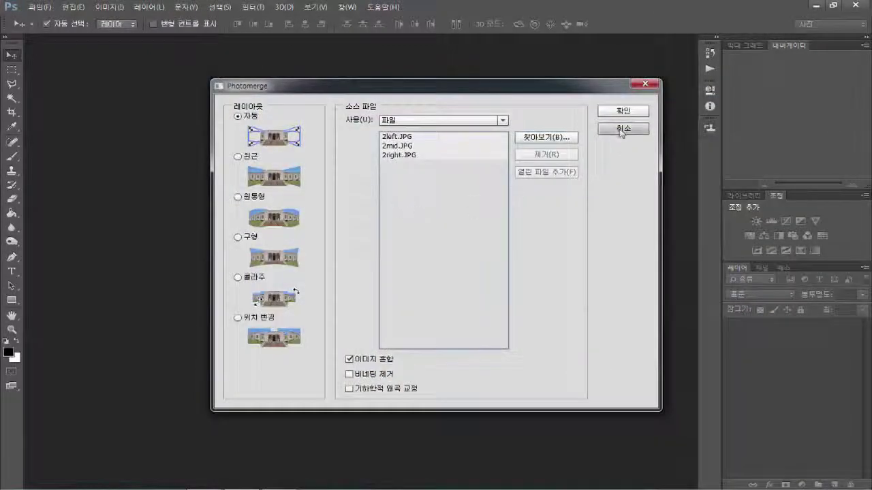
{"action": "left_click_drag", "start_coordinate": [508, 82], "coordinate": [470, 65]}
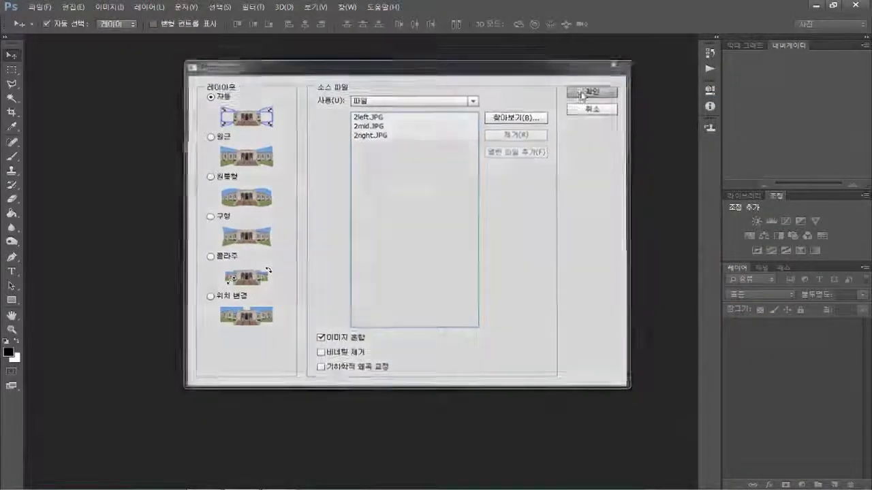
{"action": "left_click", "coordinate": [580, 93]}
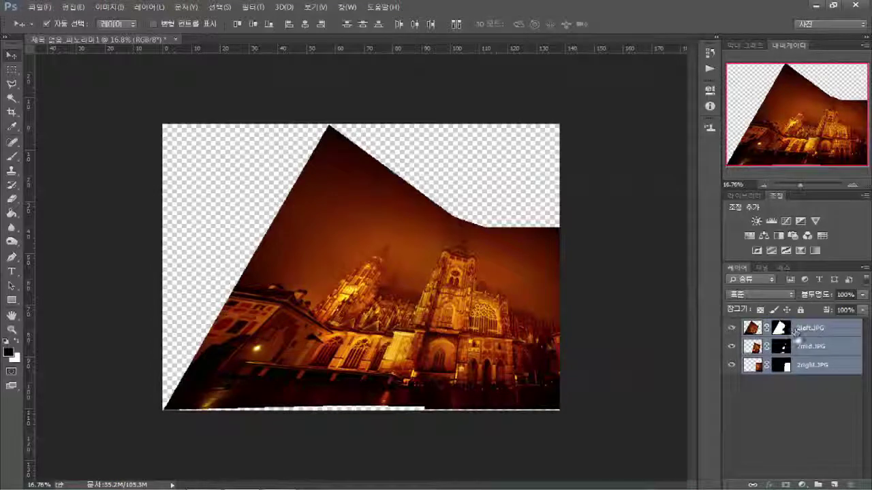
Step: Clear the selection of the three cathedral panorama layers and select only the 2left layer
{"action": "left_click_drag", "start_coordinate": [731, 327], "coordinate": [732, 366]}
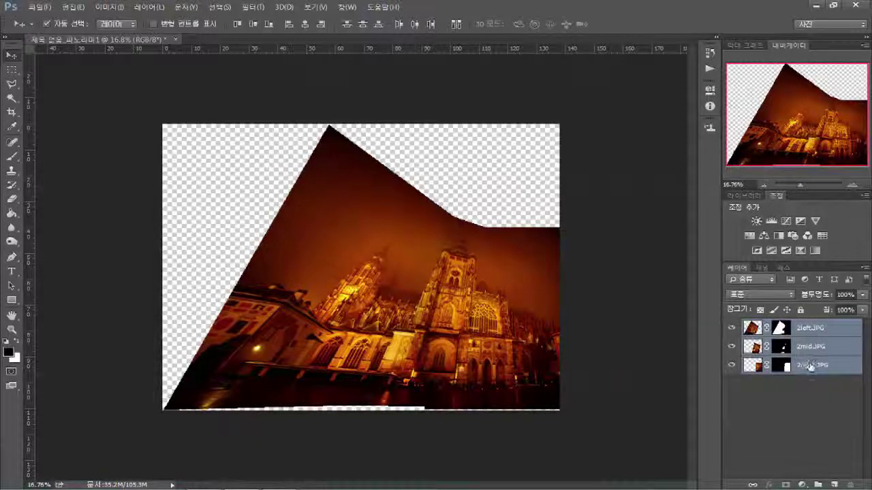
{"action": "left_click", "coordinate": [812, 393]}
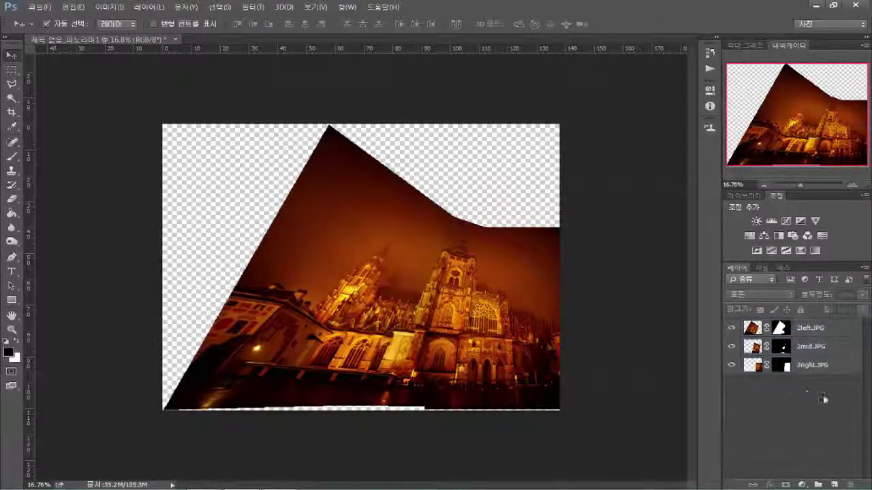
{"action": "left_click", "coordinate": [801, 330]}
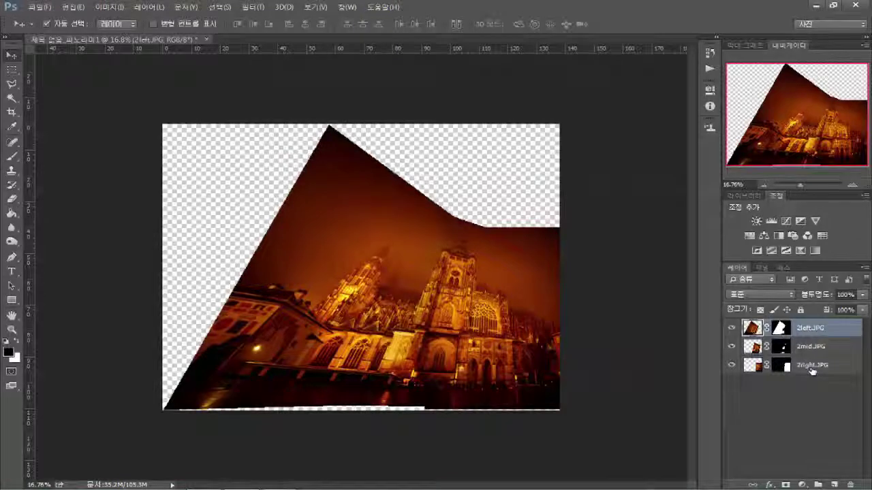
Step: Merge the 2left, 2mid and 2right layers into a single layer and toggle its visibility to check it
{"action": "left_click", "coordinate": [820, 370], "text": "shift"}
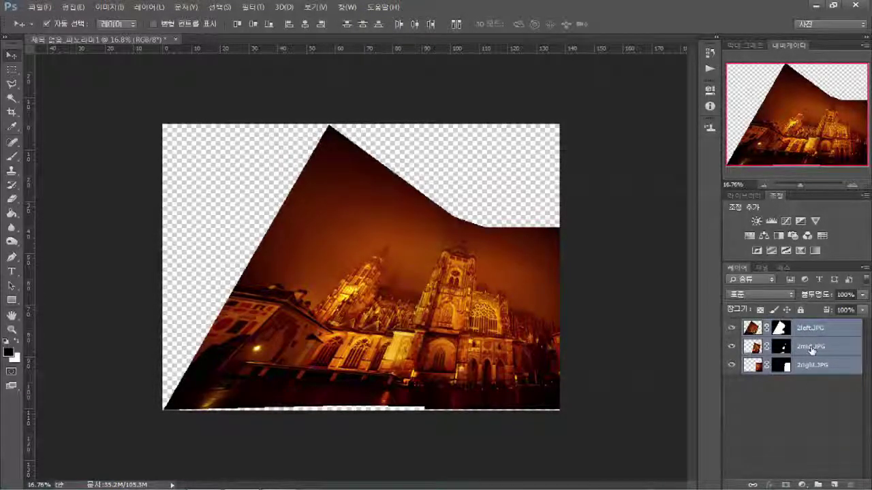
{"action": "right_click", "coordinate": [811, 350]}
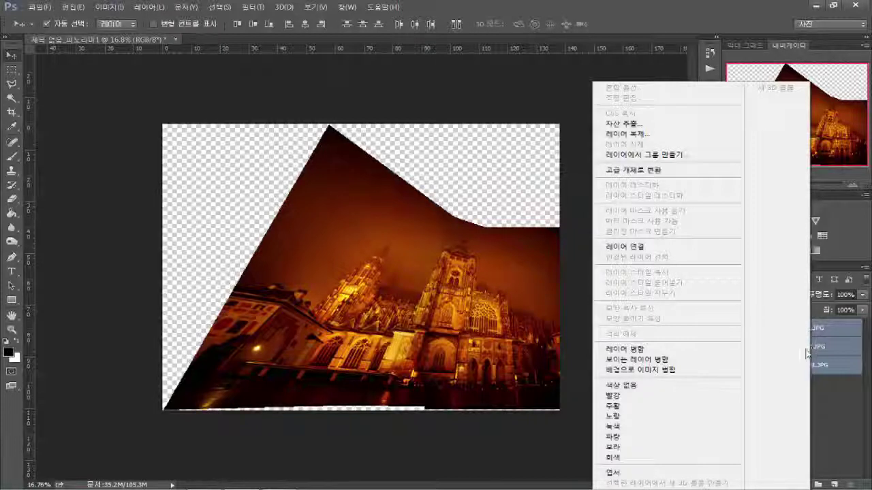
{"action": "left_click", "coordinate": [680, 253]}
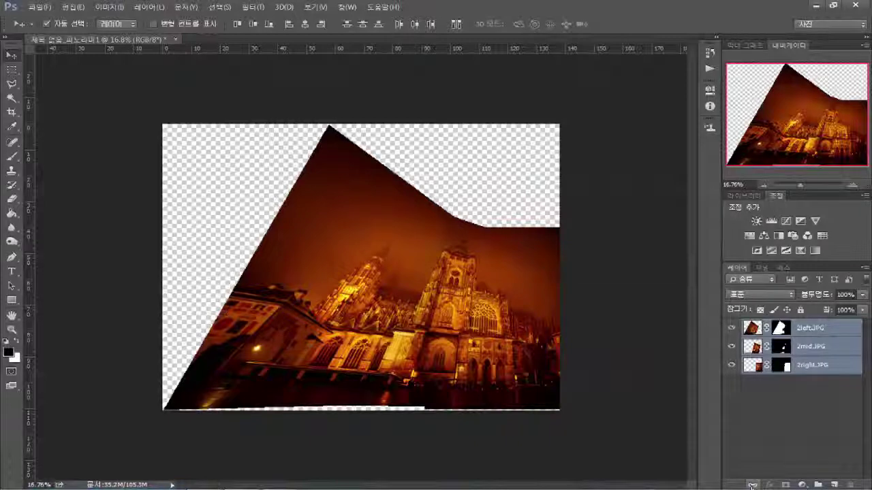
{"action": "right_click", "coordinate": [813, 332]}
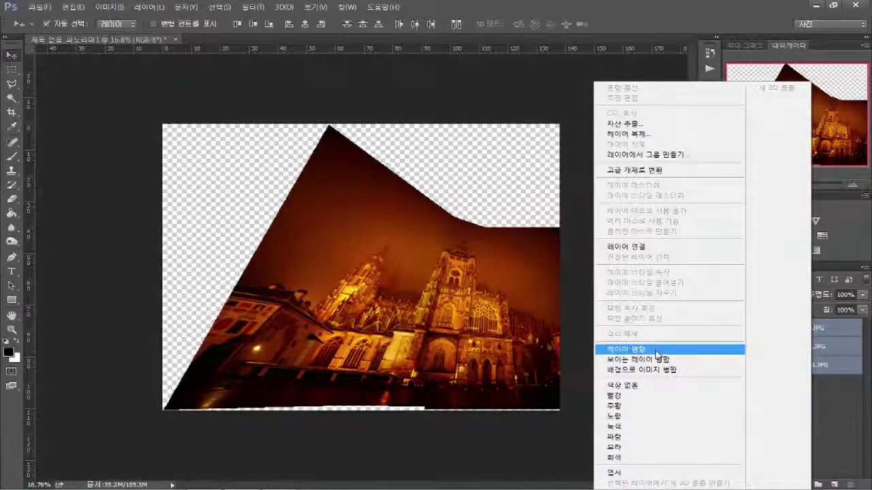
{"action": "left_click", "coordinate": [656, 351]}
{"action": "left_click", "coordinate": [732, 329]}
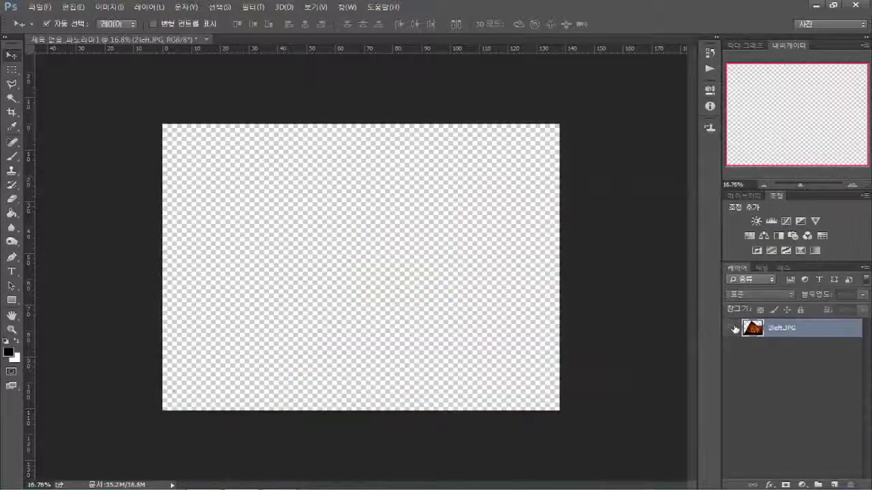
{"action": "left_click", "coordinate": [732, 328]}
{"action": "left_click", "coordinate": [732, 328]}
{"action": "left_click", "coordinate": [733, 330]}
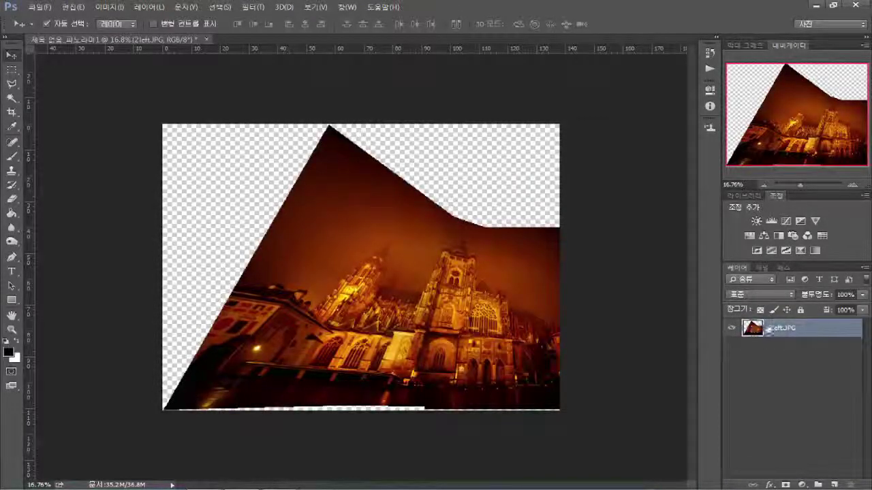
Step: Select the whole canvas and start a free transform of the merged panorama, undoing the accidental shift of the image
{"action": "scroll", "coordinate": [386, 276], "scroll_direction": "down", "scroll_amount": 2}
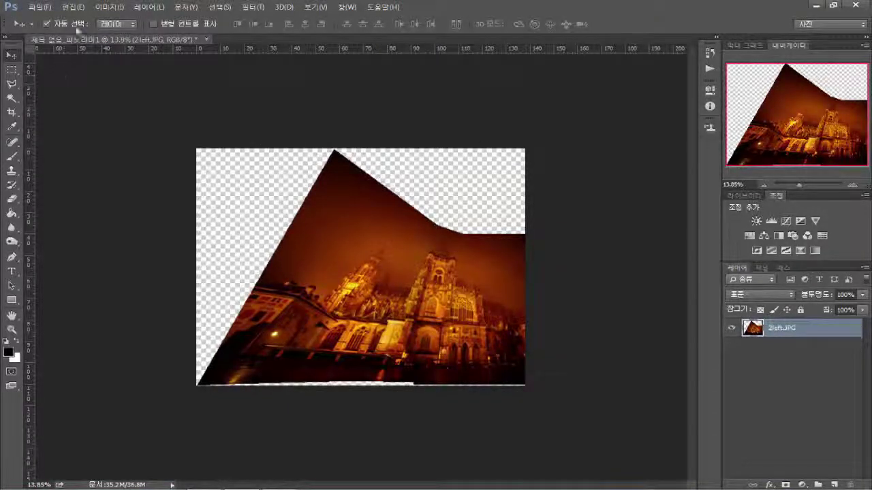
{"action": "left_click", "coordinate": [223, 7]}
{"action": "left_click", "coordinate": [227, 18]}
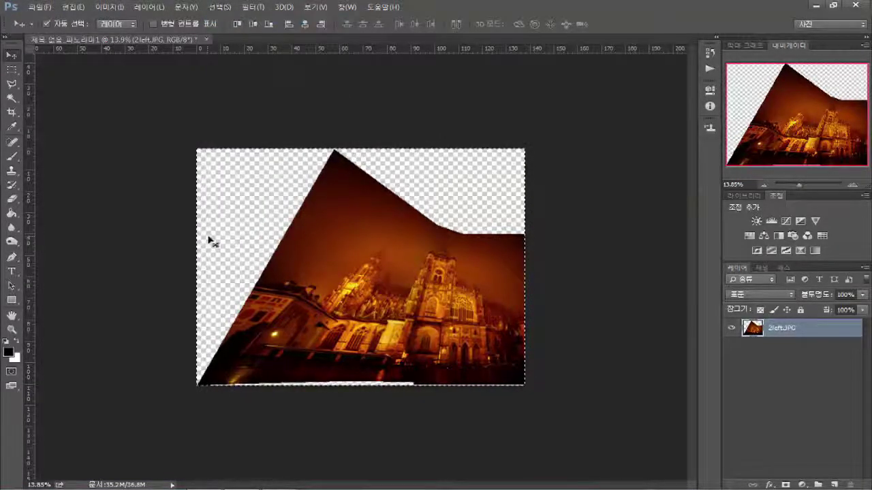
{"action": "left_click", "coordinate": [73, 7]}
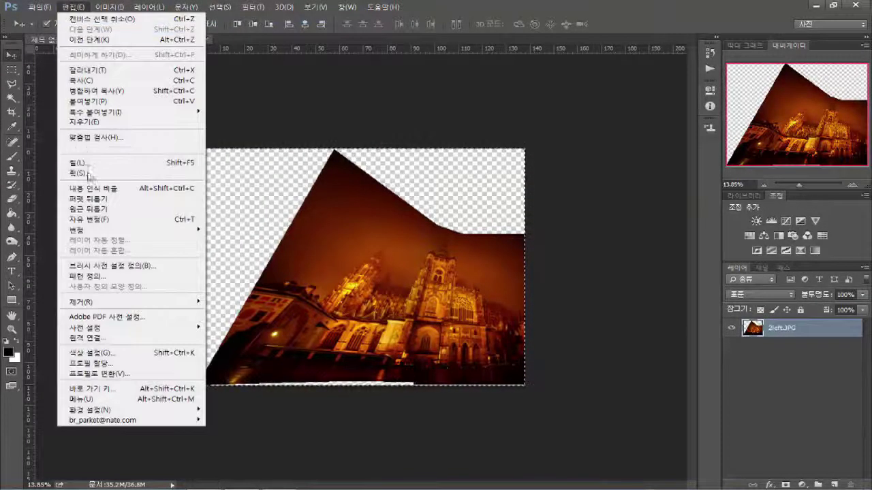
{"action": "left_click", "coordinate": [110, 223]}
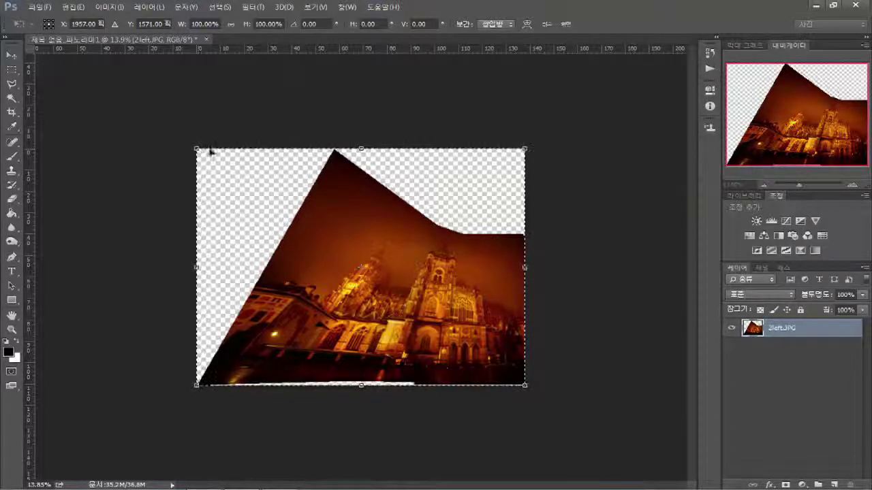
{"action": "left_click_drag", "start_coordinate": [206, 152], "coordinate": [198, 152]}
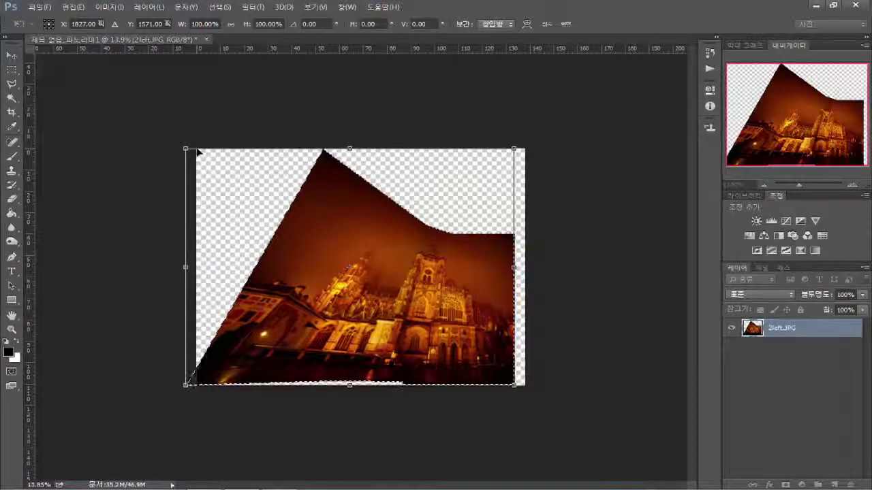
{"action": "key", "text": "ctrl+z"}
Step: Distort the panorama to about 251% width and 185% height by pulling its upper corners outward and lower-left corner slightly down, and apply the transform
{"action": "left_click_drag", "start_coordinate": [198, 148], "coordinate": [0, 112]}
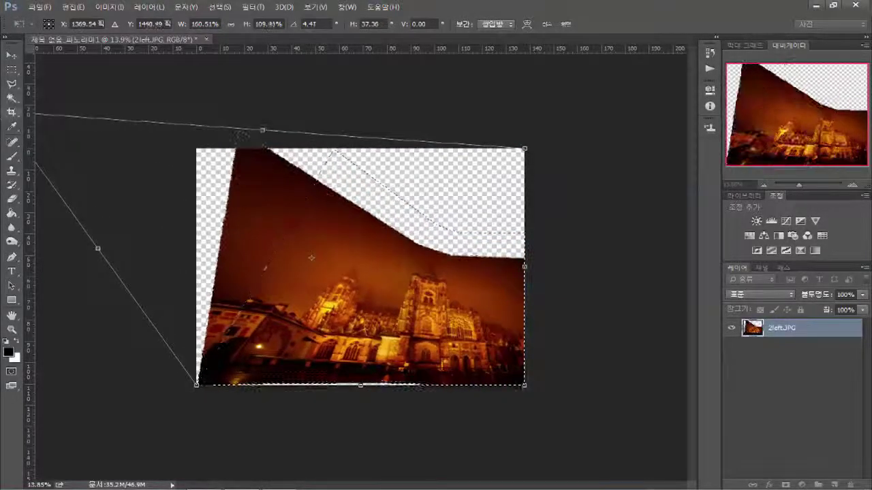
{"action": "scroll", "coordinate": [363, 234], "scroll_direction": "down", "scroll_amount": 2}
{"action": "scroll", "coordinate": [363, 234], "scroll_direction": "down", "scroll_amount": 2}
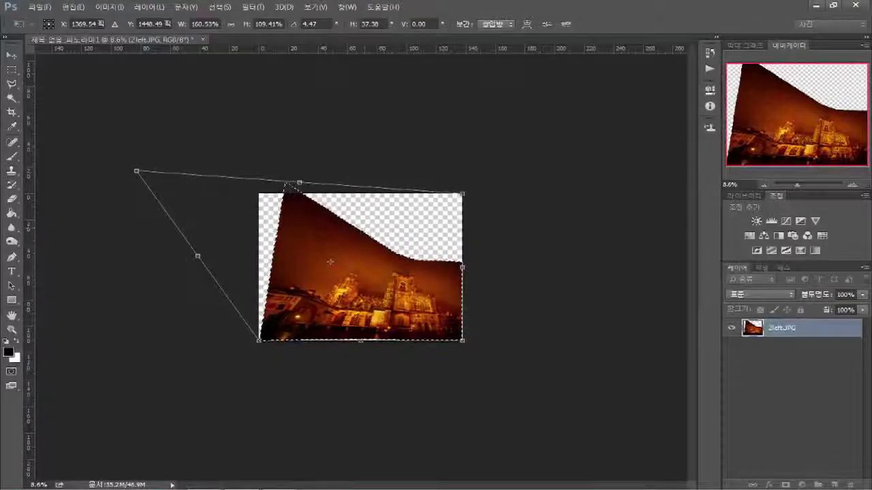
{"action": "left_click_drag", "start_coordinate": [299, 185], "coordinate": [264, 179]}
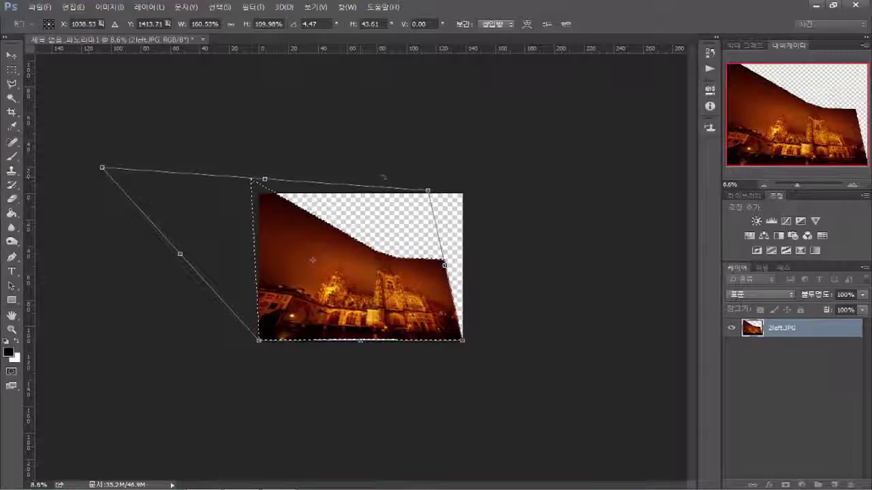
{"action": "left_click_drag", "start_coordinate": [427, 192], "coordinate": [499, 81]}
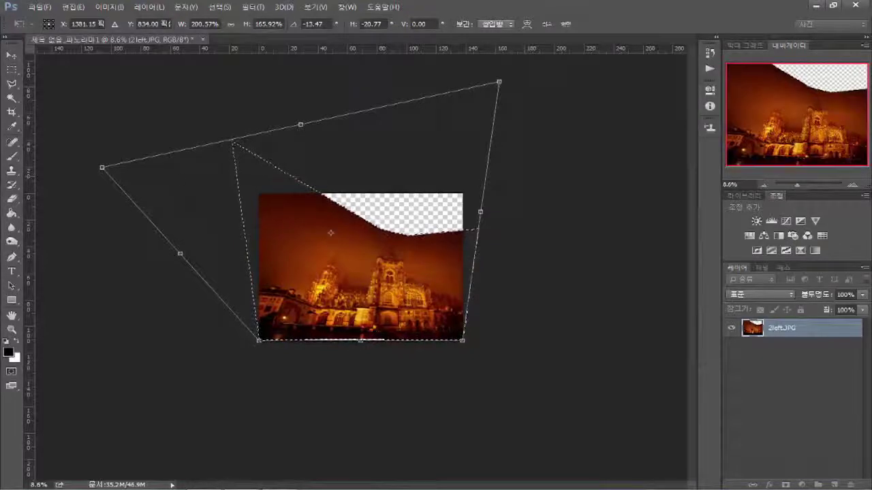
{"action": "left_click_drag", "start_coordinate": [105, 169], "coordinate": [25, 133]}
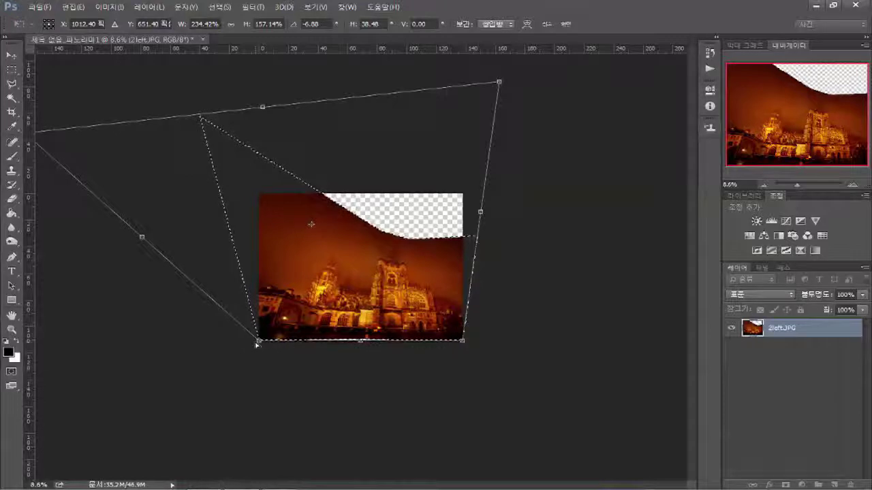
{"action": "left_click_drag", "start_coordinate": [258, 344], "coordinate": [260, 352]}
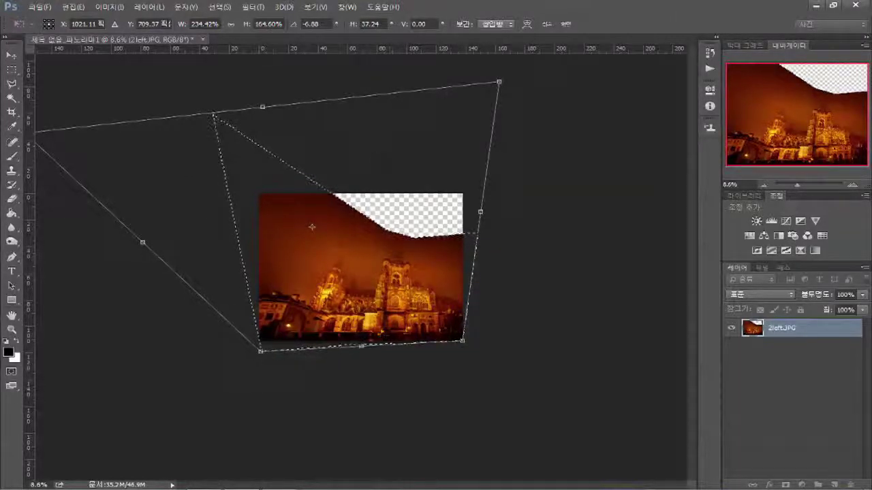
{"action": "left_click_drag", "start_coordinate": [263, 109], "coordinate": [228, 104]}
{"action": "left_click_drag", "start_coordinate": [465, 81], "coordinate": [490, 24]}
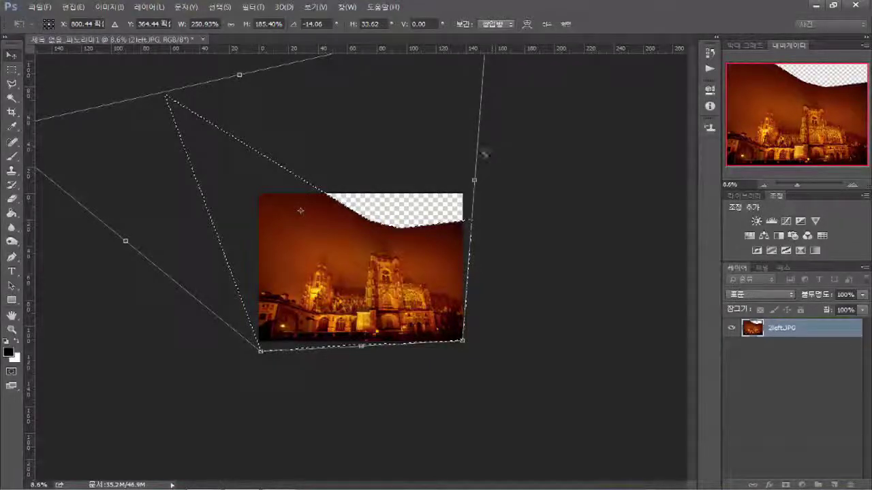
{"action": "key", "text": "Return"}
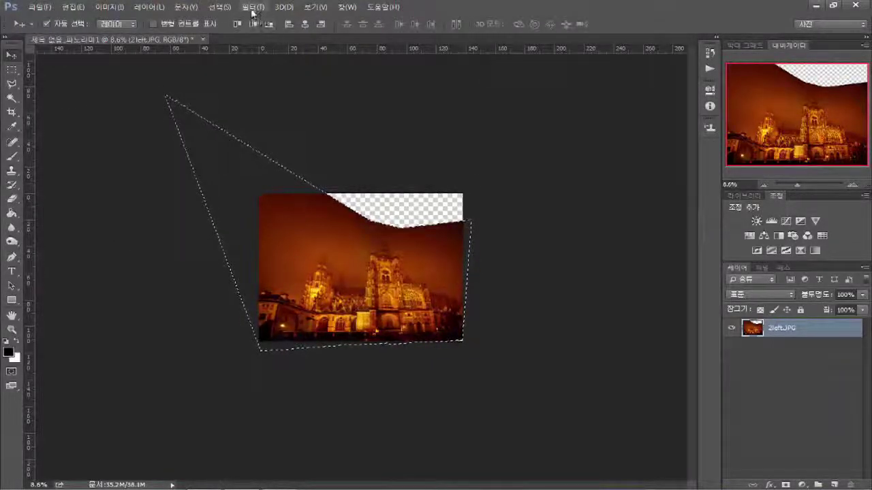
Step: Clear the selection and inspect the distorted cathedral panorama at several magnifications
{"action": "left_click", "coordinate": [220, 7]}
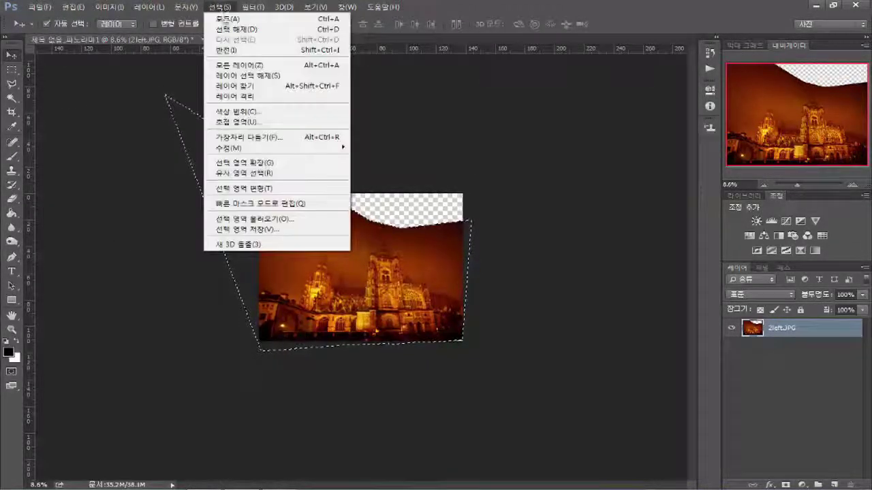
{"action": "left_click", "coordinate": [243, 30]}
{"action": "key", "text": "ctrl+plus"}
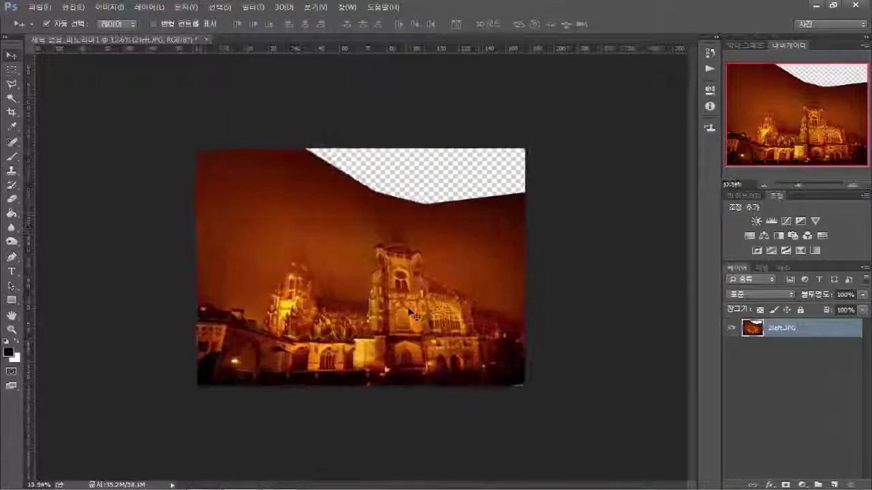
{"action": "key", "text": "ctrl+plus"}
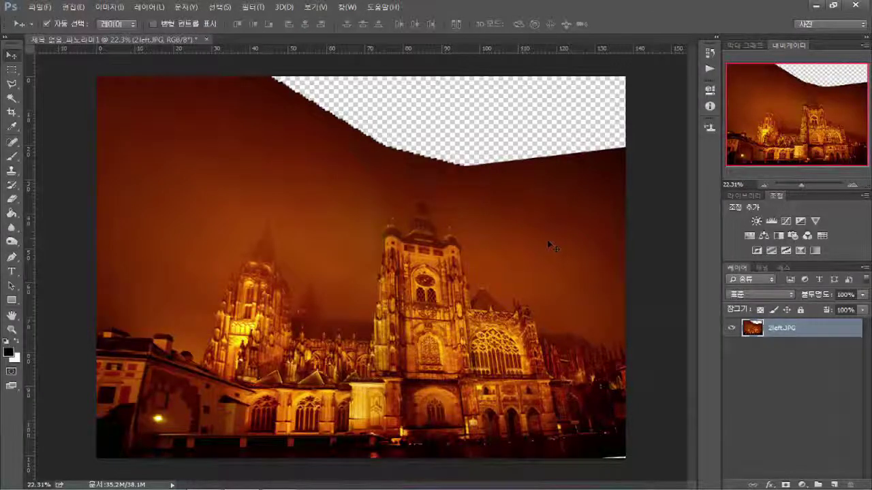
{"action": "key", "text": "ctrl+minus"}
{"action": "key", "text": "ctrl+plus"}
{"action": "key", "text": "ctrl+minus"}
{"action": "key", "text": "ctrl+minus"}
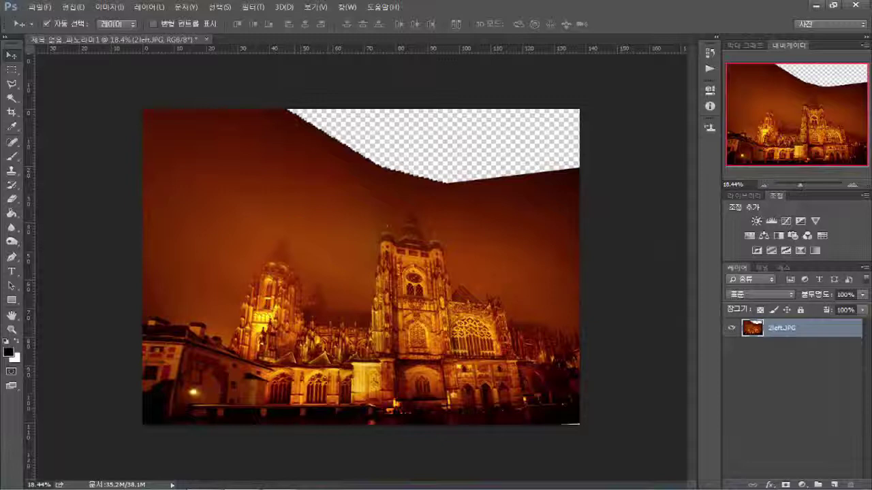
Step: Crop the panorama from above, from the left and slightly from the right to remove the transparent sky area, and check the result
{"action": "key", "text": "c"}
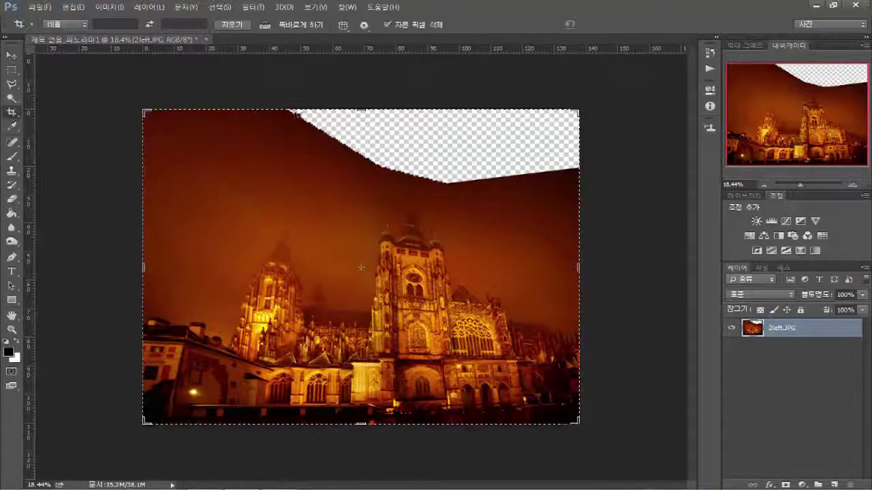
{"action": "left_click_drag", "start_coordinate": [356, 109], "coordinate": [360, 151]}
{"action": "left_click_drag", "start_coordinate": [144, 268], "coordinate": [179, 265]}
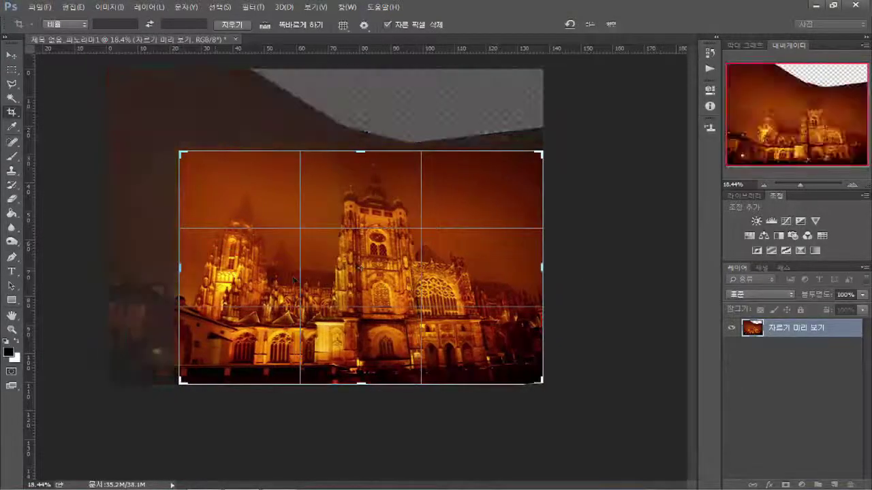
{"action": "left_click_drag", "start_coordinate": [542, 268], "coordinate": [536, 270]}
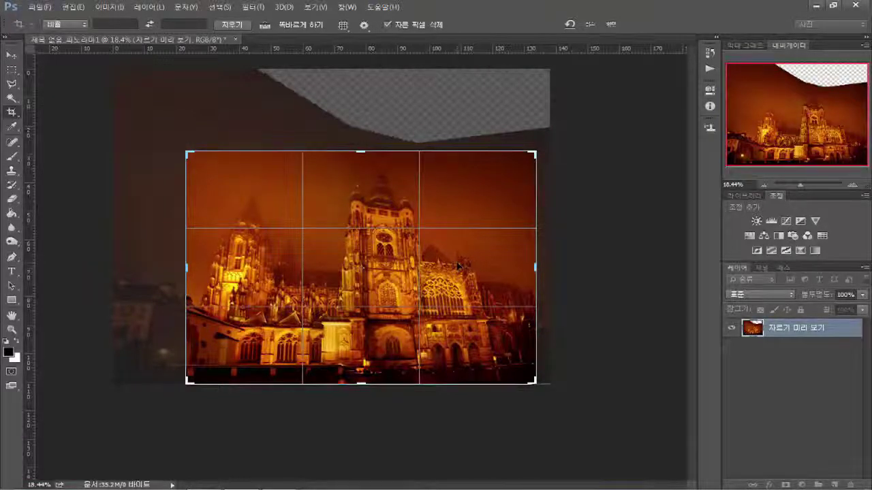
{"action": "key", "text": "Return"}
{"action": "scroll", "coordinate": [463, 271], "scroll_direction": "up", "scroll_amount": 3}
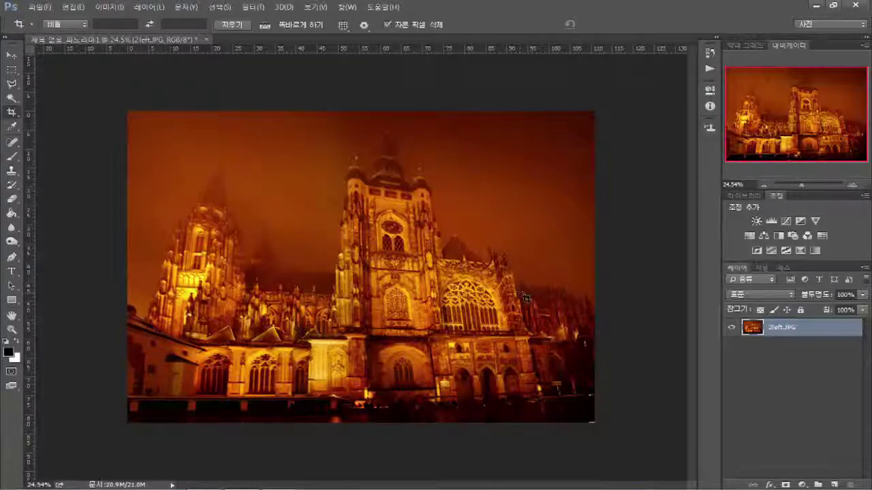
{"action": "scroll", "coordinate": [527, 300], "scroll_direction": "down", "scroll_amount": 3}
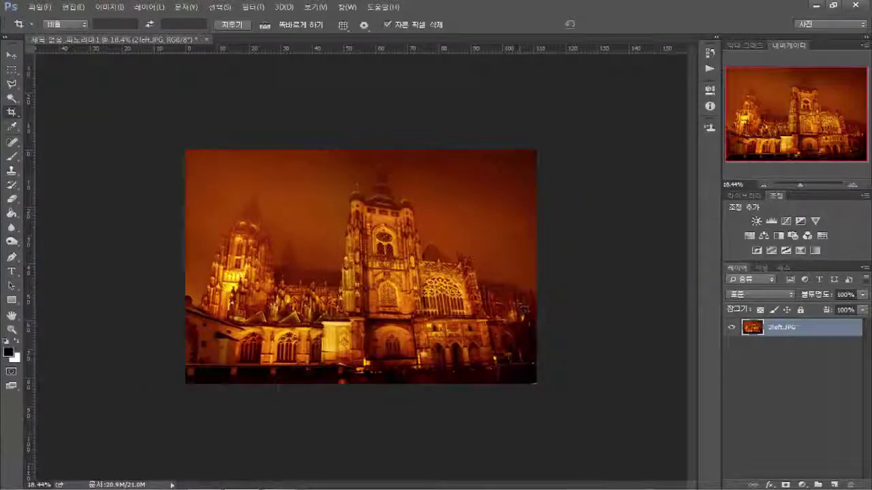
Step: Select the whole cropped image and distort it with Free Transform, pulling both upper corners outward and the lower-right corner down to straighten the cathedral
{"action": "key", "text": "ctrl+a"}
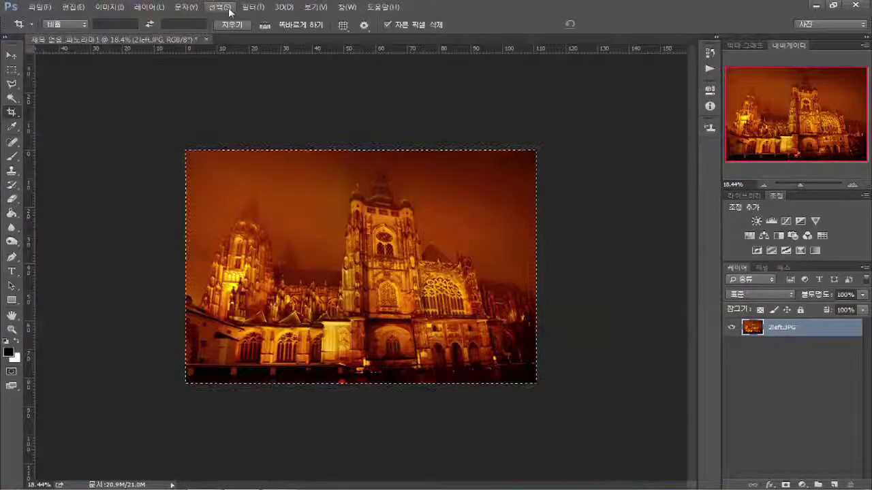
{"action": "key", "text": "ctrl+t"}
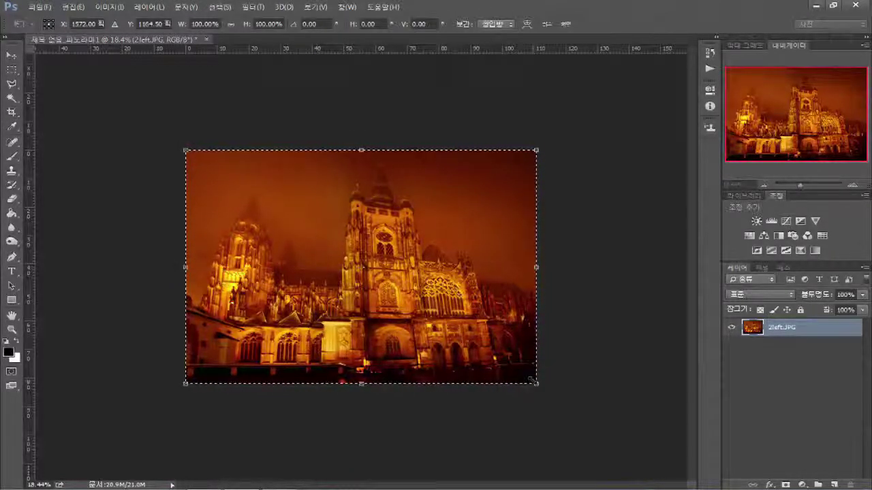
{"action": "left_click_drag", "start_coordinate": [537, 387], "coordinate": [537, 398]}
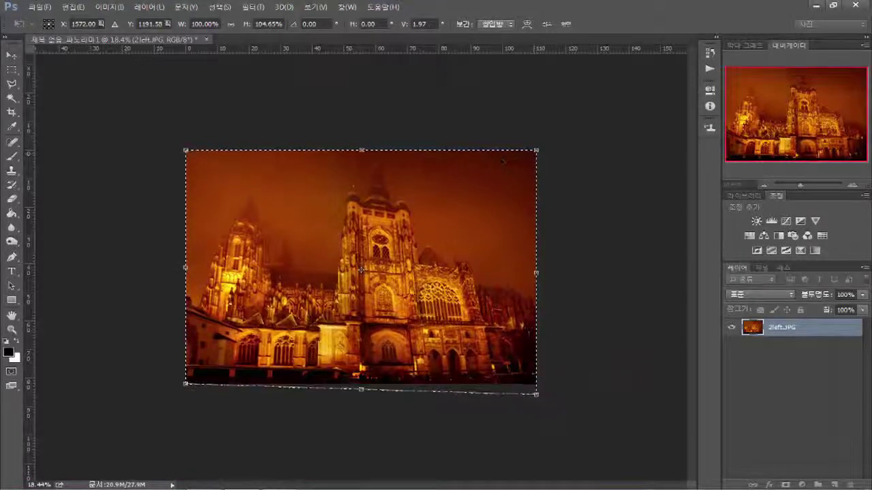
{"action": "left_click_drag", "start_coordinate": [539, 150], "coordinate": [555, 138]}
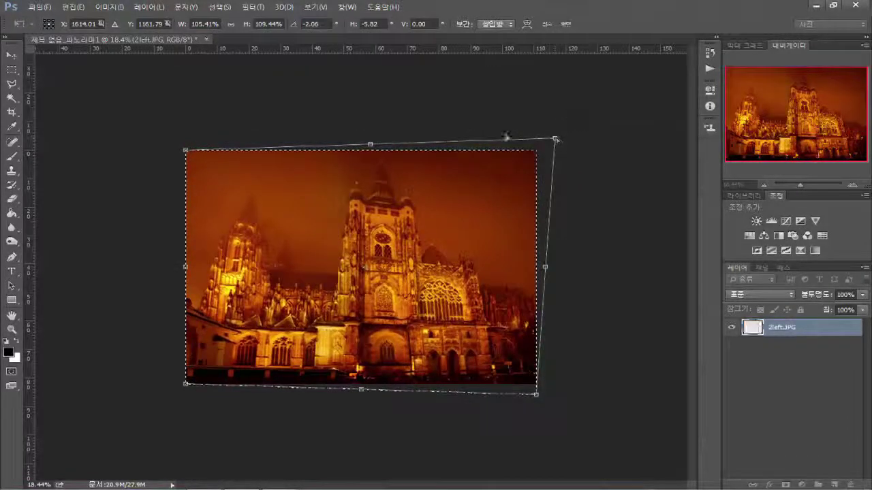
{"action": "left_click_drag", "start_coordinate": [372, 146], "coordinate": [372, 142]}
{"action": "left_click_drag", "start_coordinate": [187, 148], "coordinate": [174, 143]}
{"action": "left_click_drag", "start_coordinate": [557, 137], "coordinate": [566, 132]}
{"action": "key", "text": "Return"}
Step: Clear the selection and close the straightened cathedral panorama without saving
{"action": "key", "text": "c"}
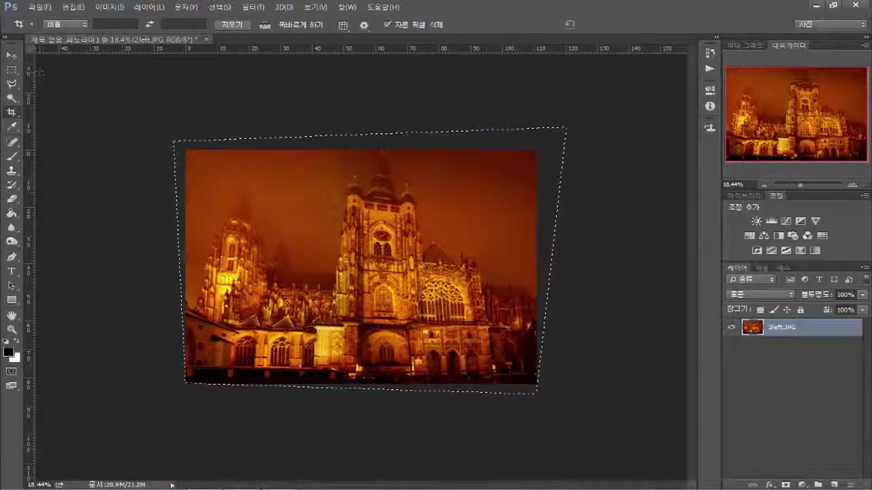
{"action": "key", "text": "Return"}
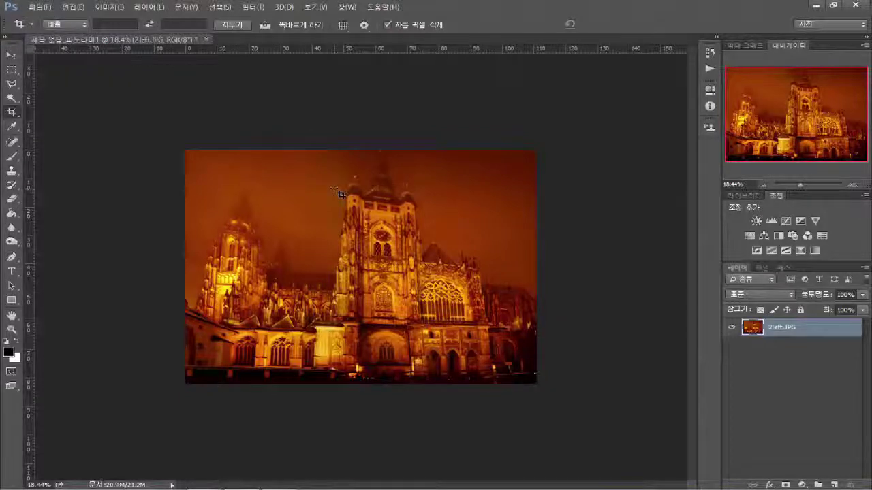
{"action": "left_click", "coordinate": [206, 40]}
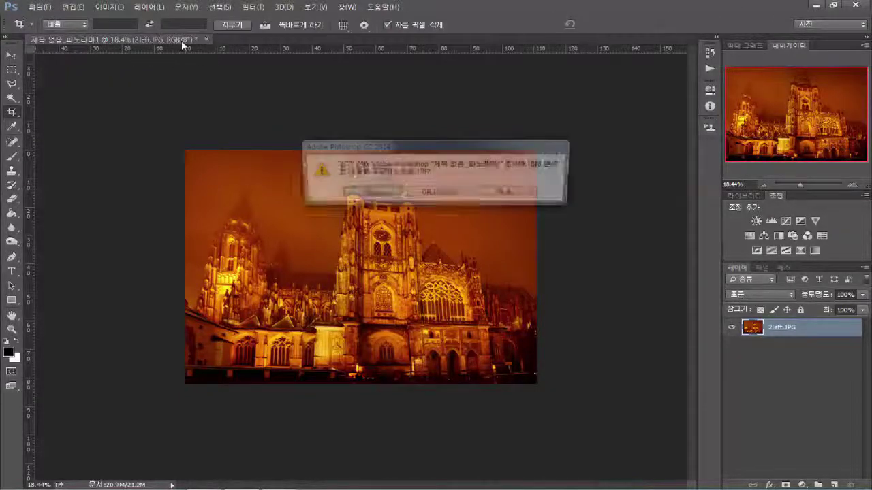
{"action": "left_click", "coordinate": [433, 194]}
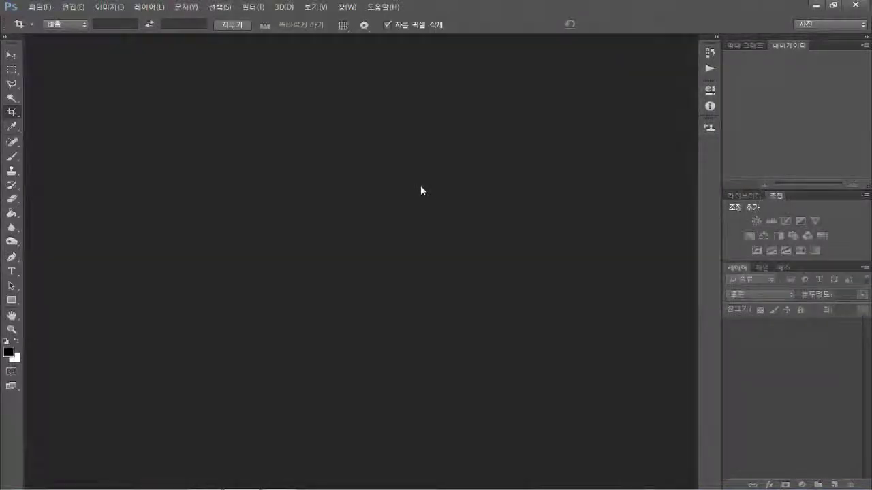
{"action": "double_click", "coordinate": [327, 196]}
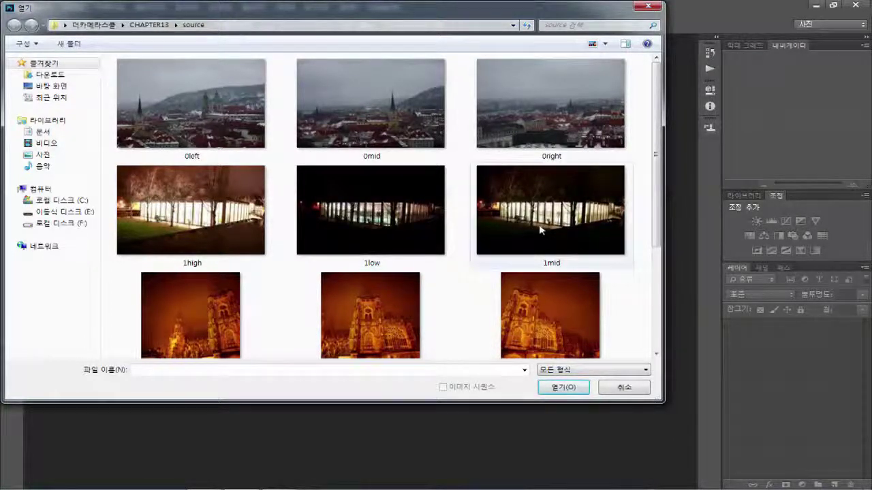
{"action": "left_click", "coordinate": [244, 224]}
{"action": "left_click", "coordinate": [505, 232], "text": "shift"}
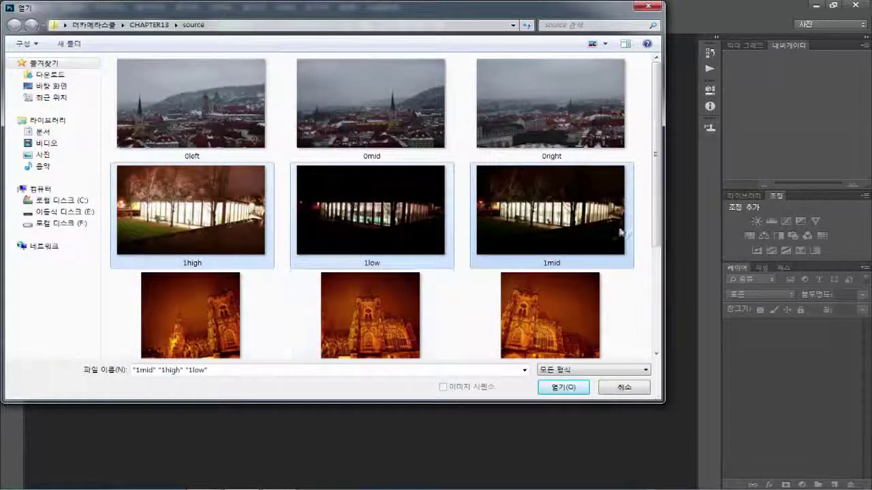
{"action": "left_click", "coordinate": [636, 397]}
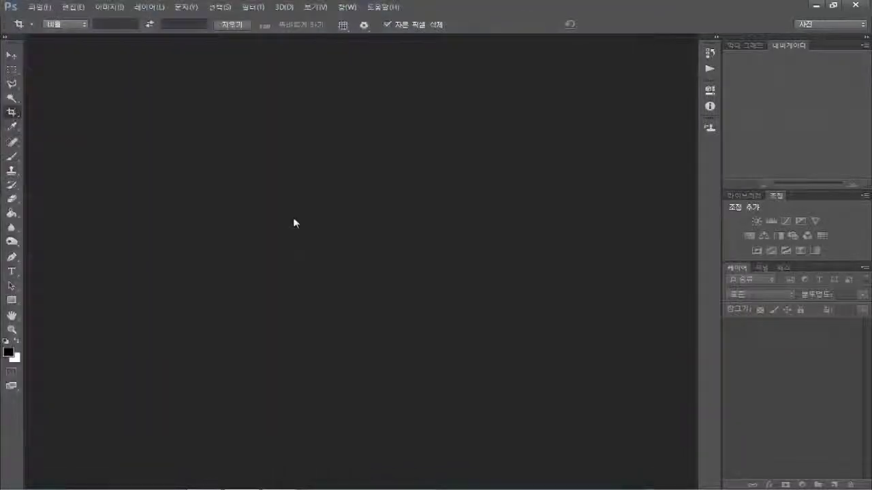
{"action": "left_click", "coordinate": [40, 8]}
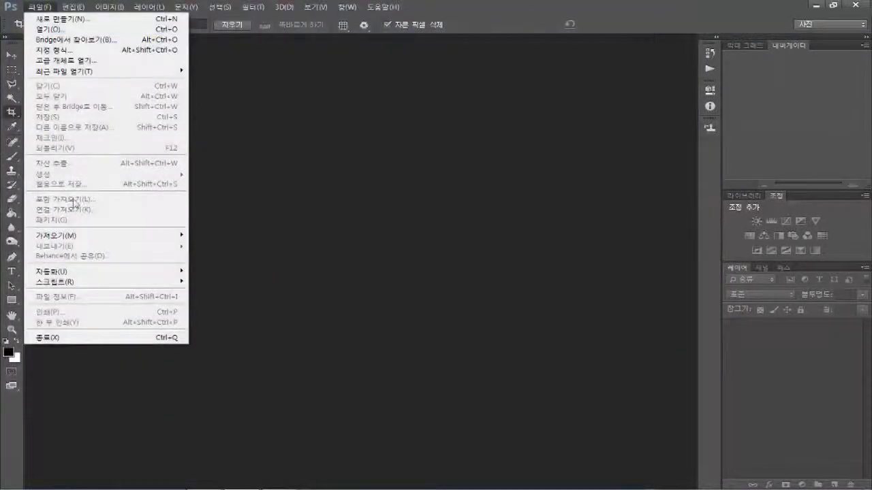
{"action": "left_click", "coordinate": [293, 216]}
Step: Open the exposure photos 1low.JPG and 1high.JPG one at a time to examine their brightness, closing each again
{"action": "double_click", "coordinate": [295, 216]}
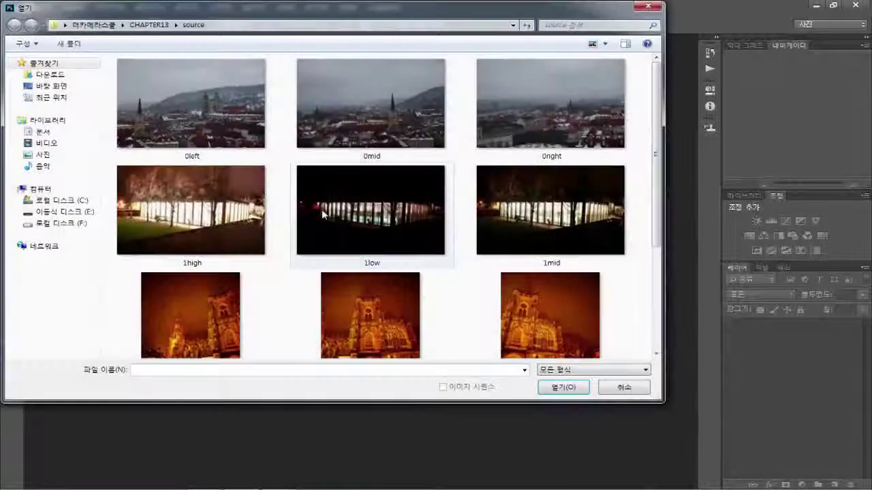
{"action": "left_click", "coordinate": [373, 217]}
{"action": "left_click", "coordinate": [562, 386]}
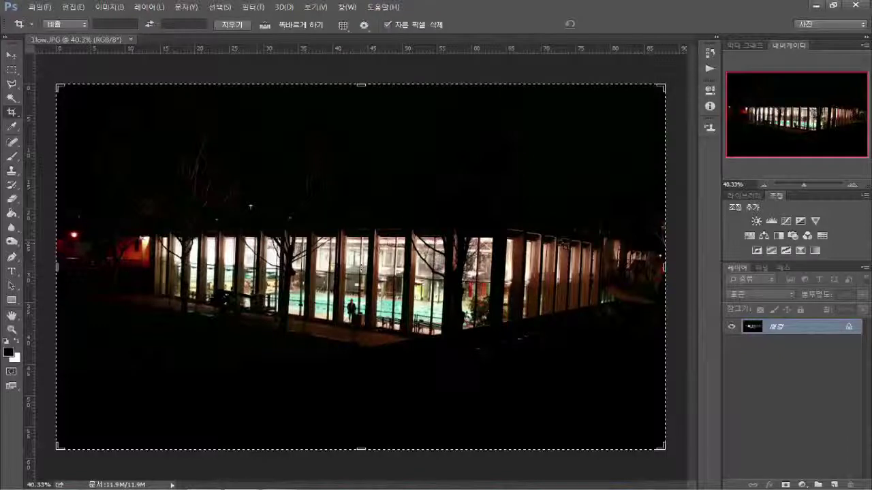
{"action": "left_click", "coordinate": [131, 39]}
{"action": "double_click", "coordinate": [239, 161]}
{"action": "double_click", "coordinate": [238, 196]}
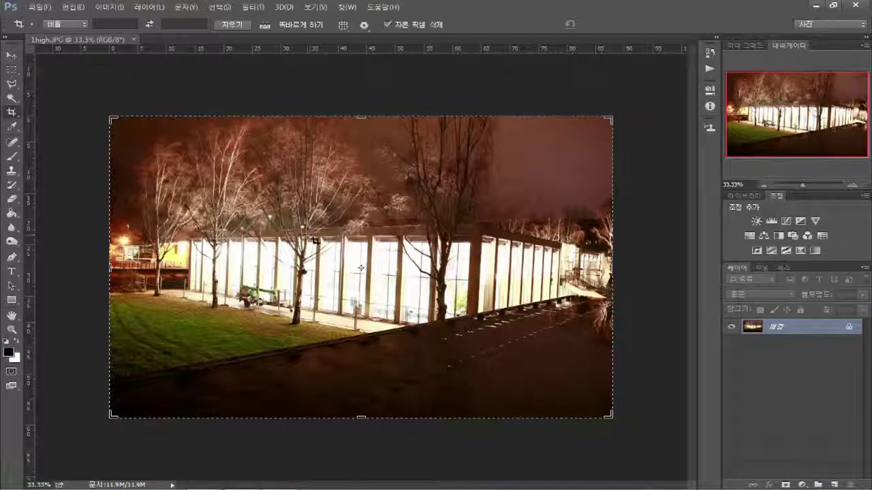
{"action": "key", "text": "ctrl+w"}
{"action": "key", "text": "ctrl+o"}
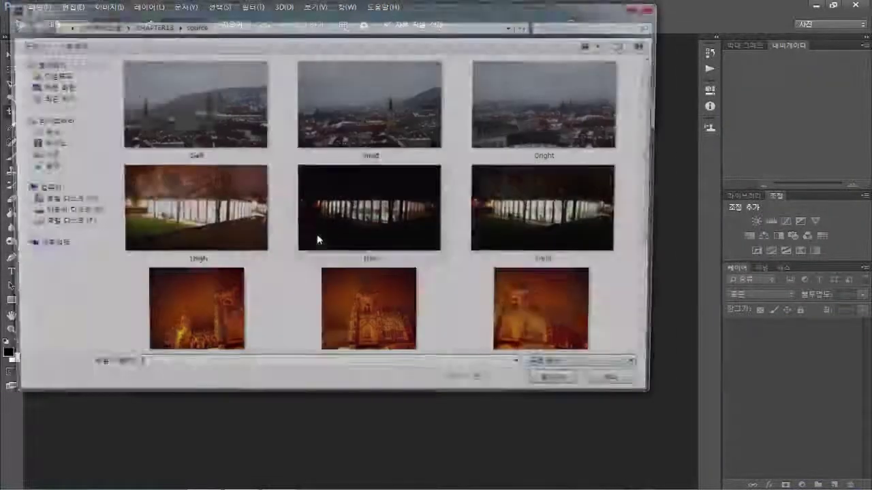
{"action": "left_click", "coordinate": [528, 240], "text": "shift"}
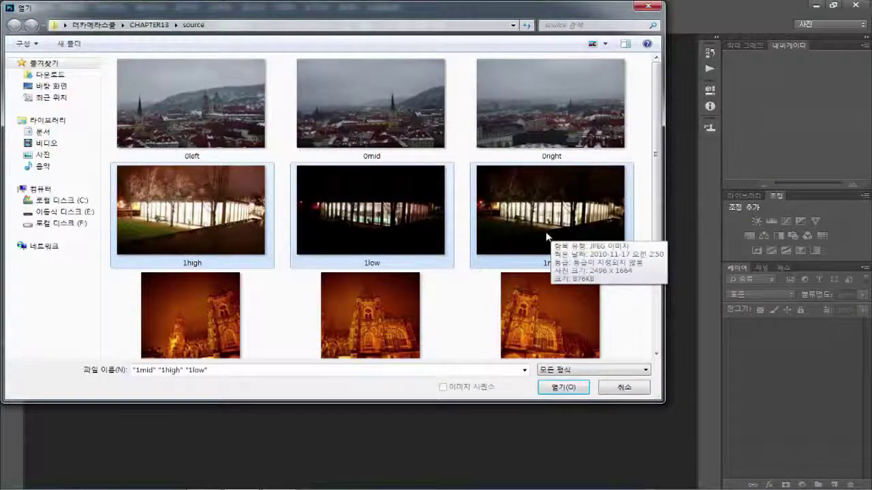
{"action": "key", "text": "Return"}
Step: Merge 1high.JPG, 1low.JPG and 1mid.JPG with Merge to HDR Pro, keeping automatic source image alignment enabled
{"action": "left_click", "coordinate": [39, 9]}
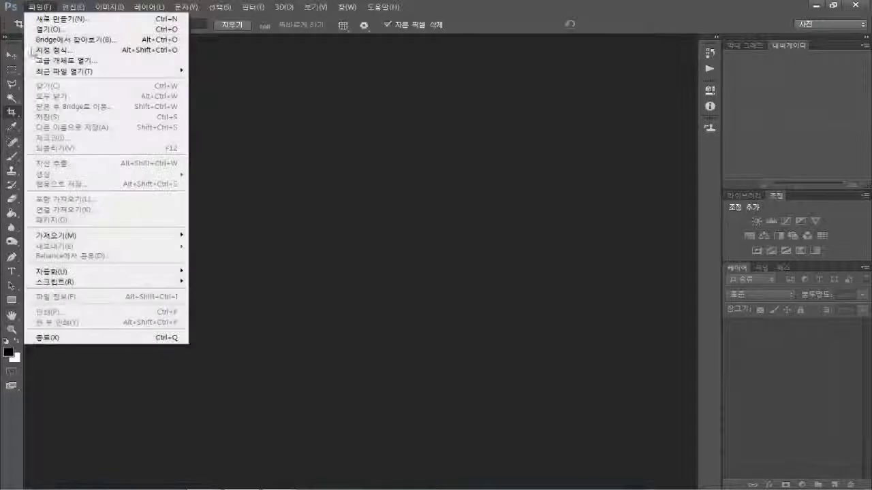
{"action": "mouse_move", "coordinate": [150, 236]}
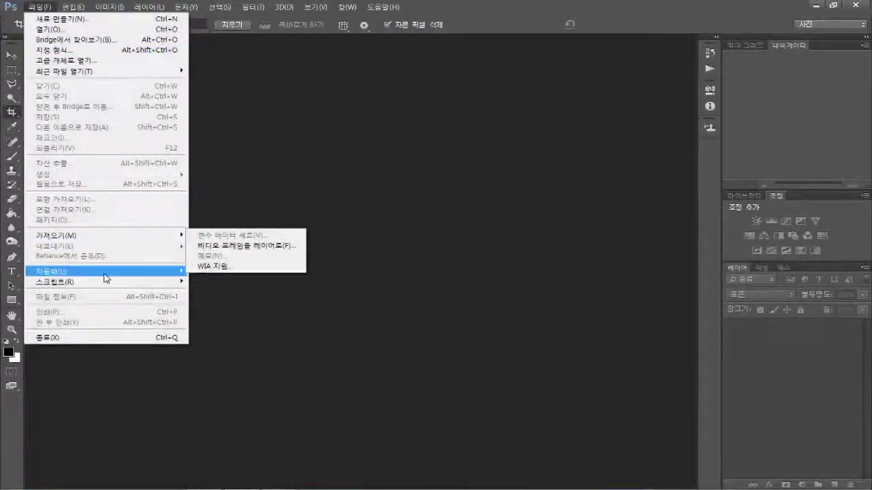
{"action": "mouse_move", "coordinate": [107, 275]}
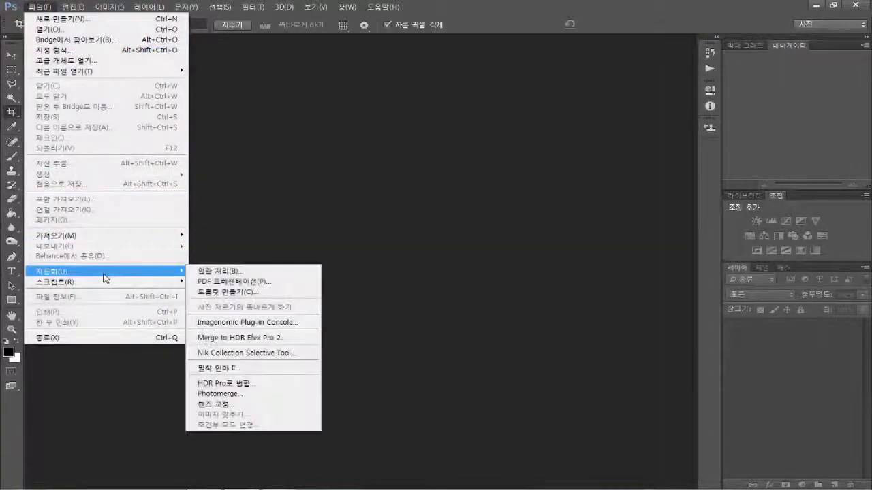
{"action": "left_click", "coordinate": [250, 388]}
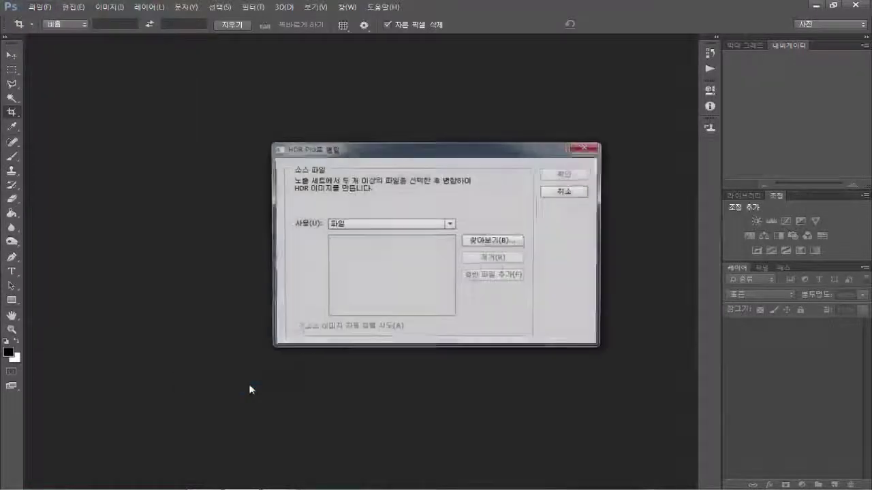
{"action": "left_click", "coordinate": [480, 240]}
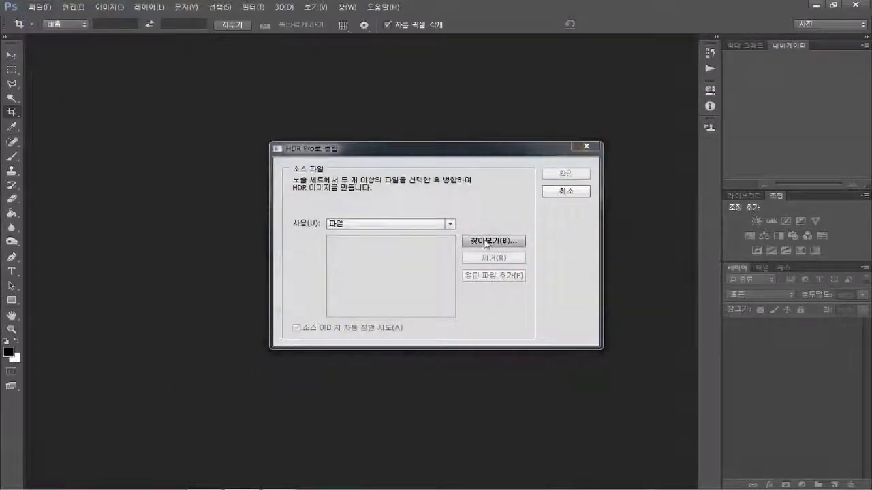
{"action": "left_click", "coordinate": [409, 297]}
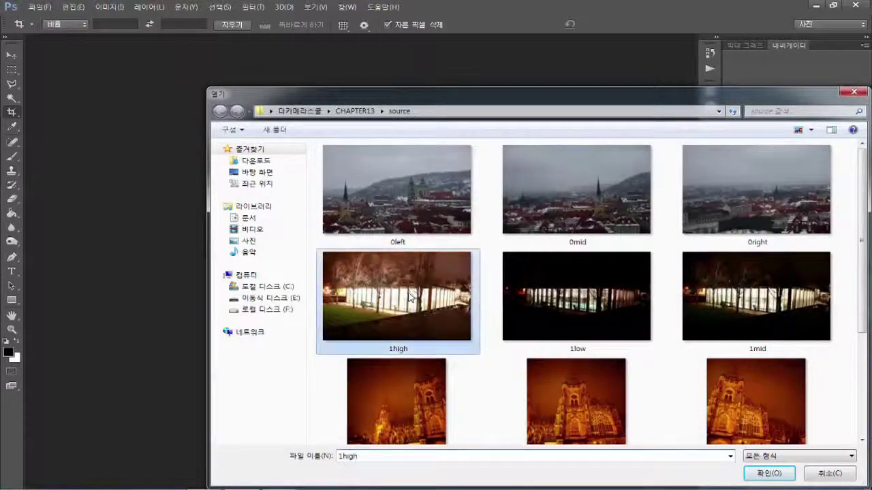
{"action": "left_click", "coordinate": [559, 303], "text": "ctrl"}
{"action": "left_click", "coordinate": [737, 308], "text": "ctrl"}
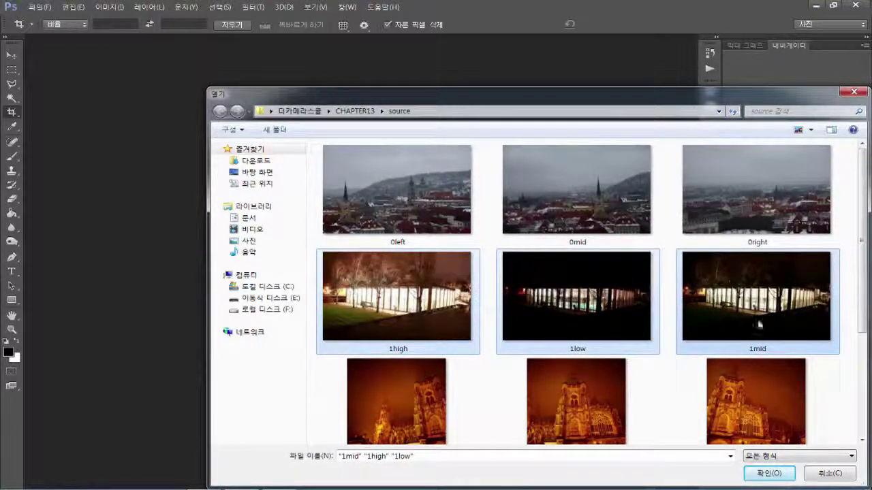
{"action": "left_click", "coordinate": [769, 473]}
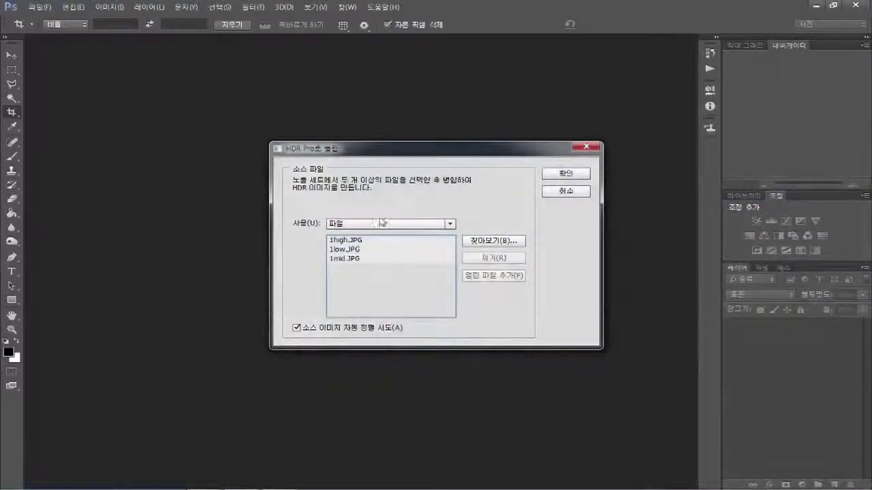
{"action": "left_click", "coordinate": [565, 173]}
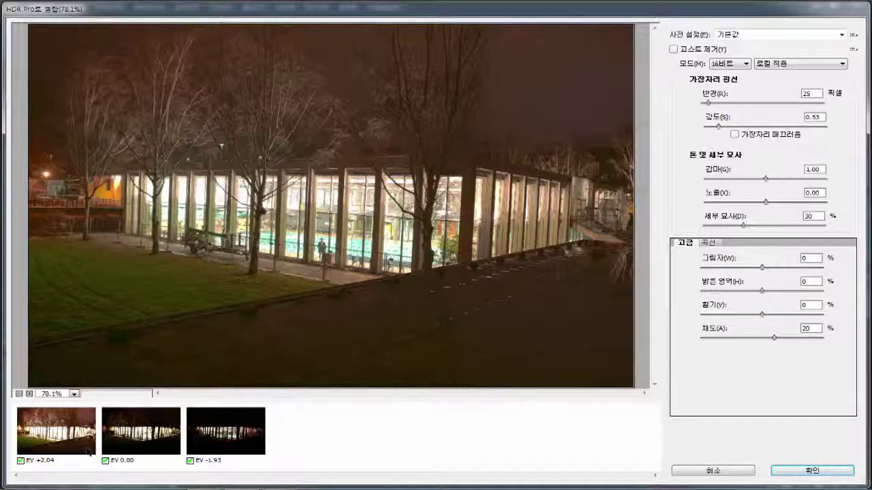
Step: Compare the HDR preview with the EV 0.00 and then the EV -1.93 exposure excluded, including each again
{"action": "left_click", "coordinate": [105, 461]}
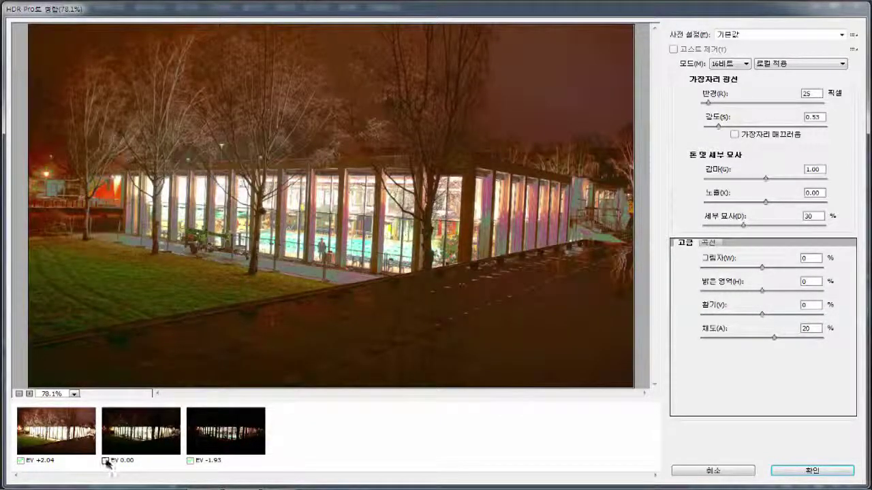
{"action": "left_click", "coordinate": [105, 461]}
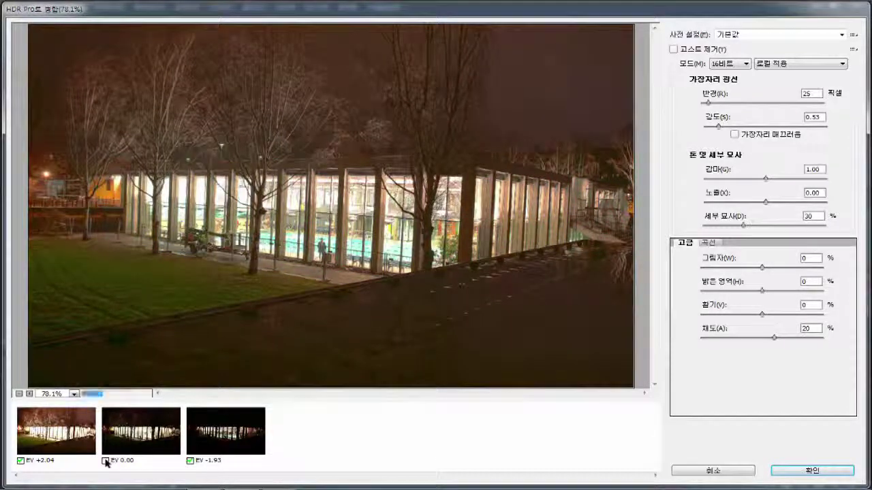
{"action": "left_click", "coordinate": [105, 461]}
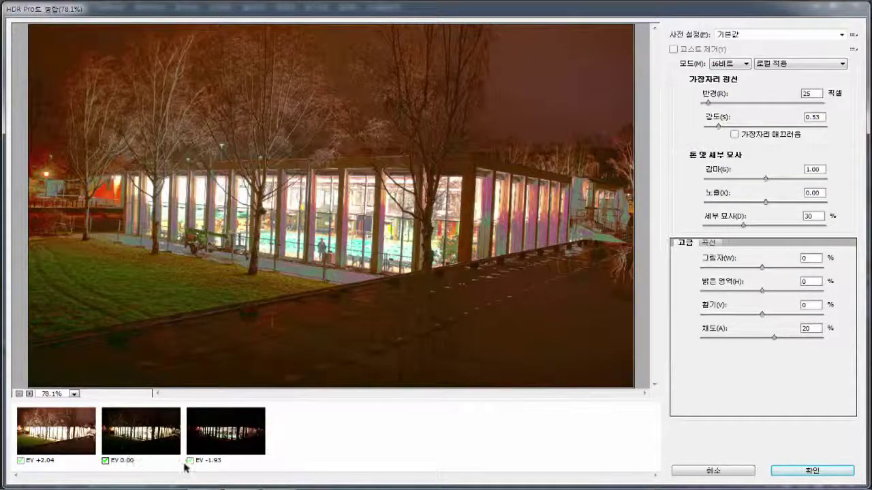
{"action": "left_click", "coordinate": [190, 461]}
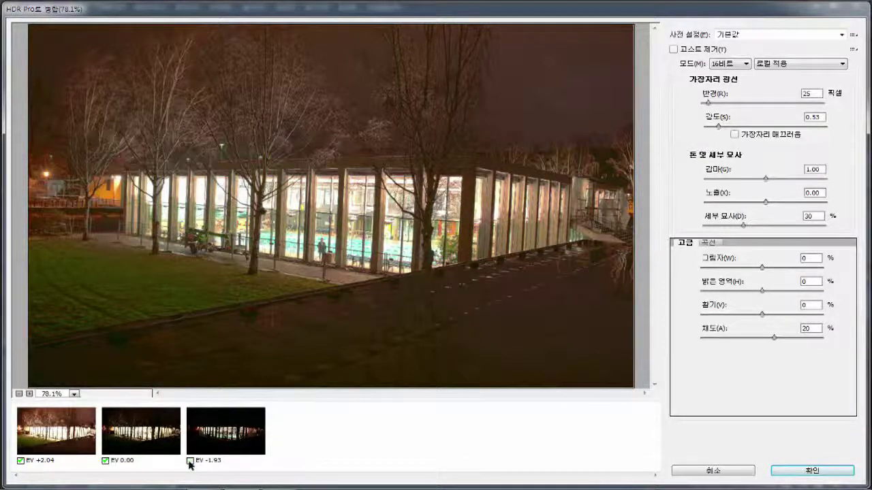
{"action": "left_click", "coordinate": [190, 461]}
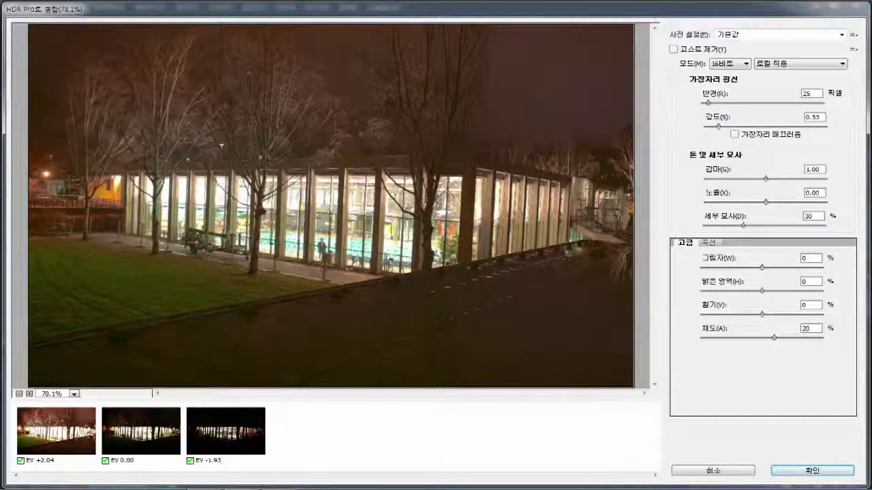
Step: Create the 16-bit HDR image with the default Local Adaptation settings
{"action": "left_click", "coordinate": [810, 472]}
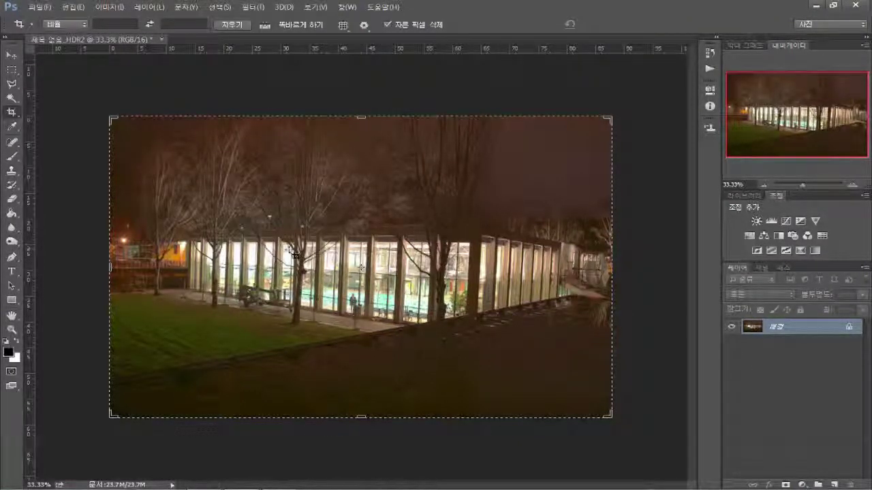
{"action": "key", "text": "v"}
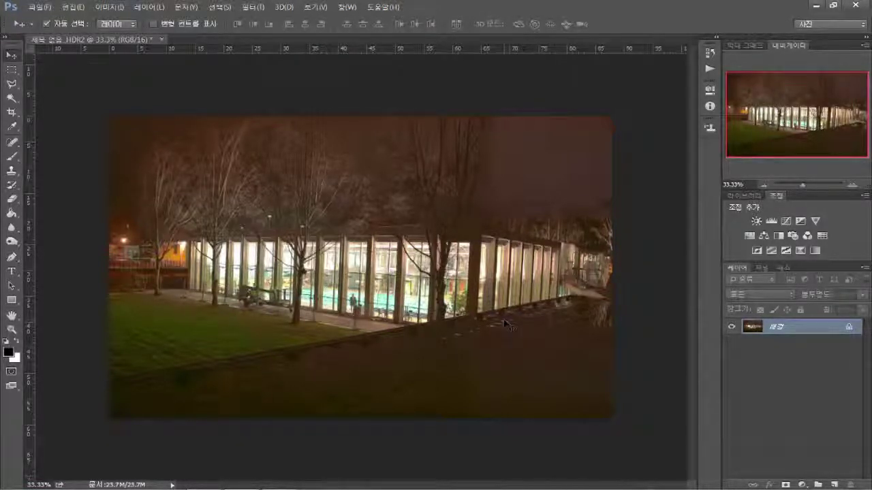
Step: Crop the HDR image slightly inward on all sides, rotating the picture a little counterclockwise, and apply the crop
{"action": "key", "text": "c"}
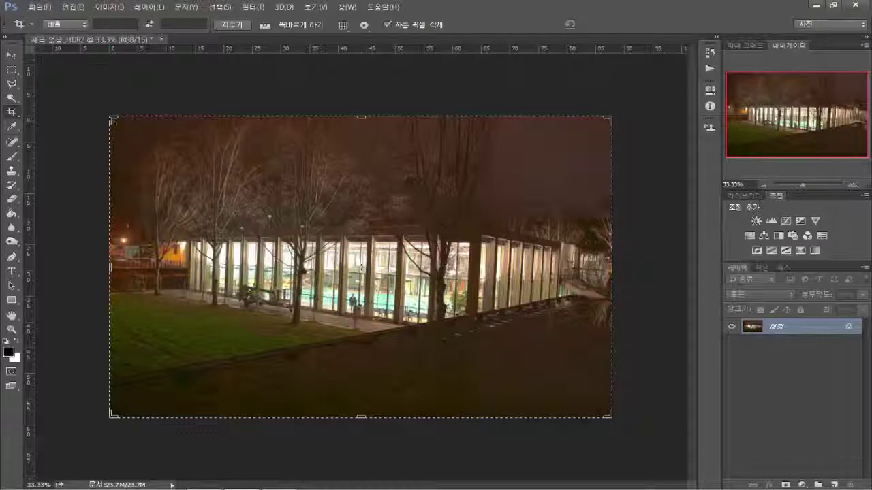
{"action": "left_click_drag", "start_coordinate": [111, 118], "coordinate": [128, 128]}
{"action": "mouse_move", "coordinate": [332, 267]}
{"action": "left_mouse_down"}
{"action": "mouse_move", "coordinate": [323, 258]}
{"action": "mouse_move", "coordinate": [342, 271]}
{"action": "left_mouse_up"}
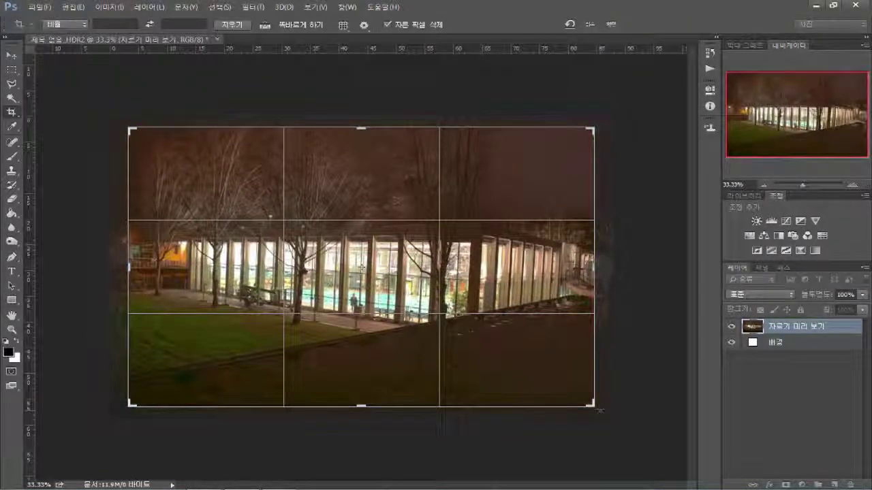
{"action": "mouse_move", "coordinate": [599, 411]}
{"action": "left_mouse_down"}
{"action": "mouse_move", "coordinate": [618, 405]}
{"action": "mouse_move", "coordinate": [602, 411]}
{"action": "mouse_move", "coordinate": [607, 398]}
{"action": "mouse_move", "coordinate": [602, 409]}
{"action": "left_mouse_up"}
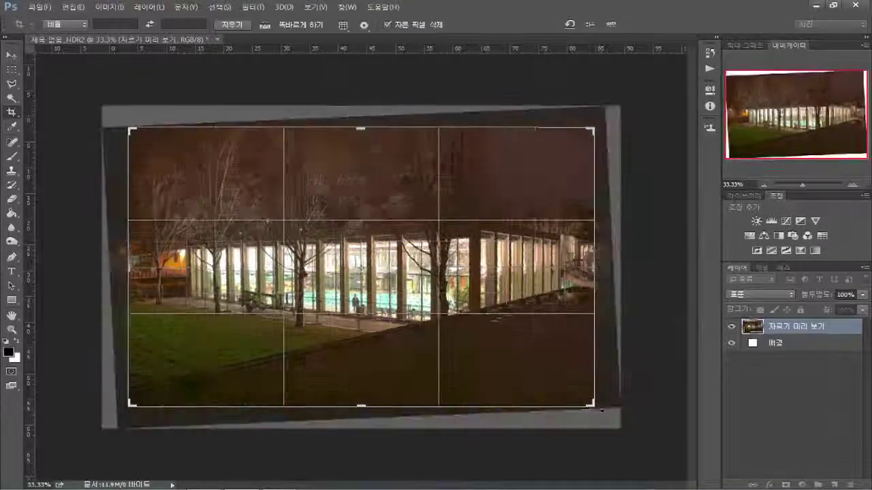
{"action": "key", "text": "Return"}
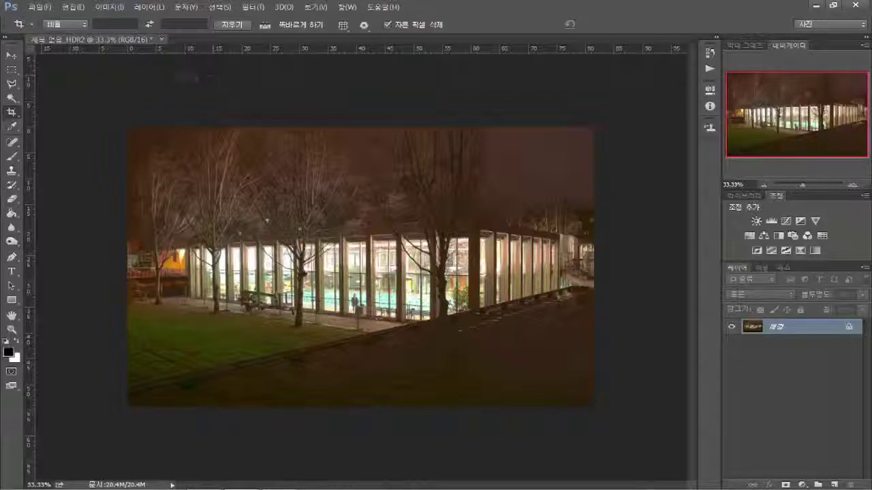
Step: Close the cropped HDR image without saving and open street.JPG from the CHAPTER13 source folder
{"action": "left_click", "coordinate": [162, 43]}
{"action": "left_click", "coordinate": [448, 193]}
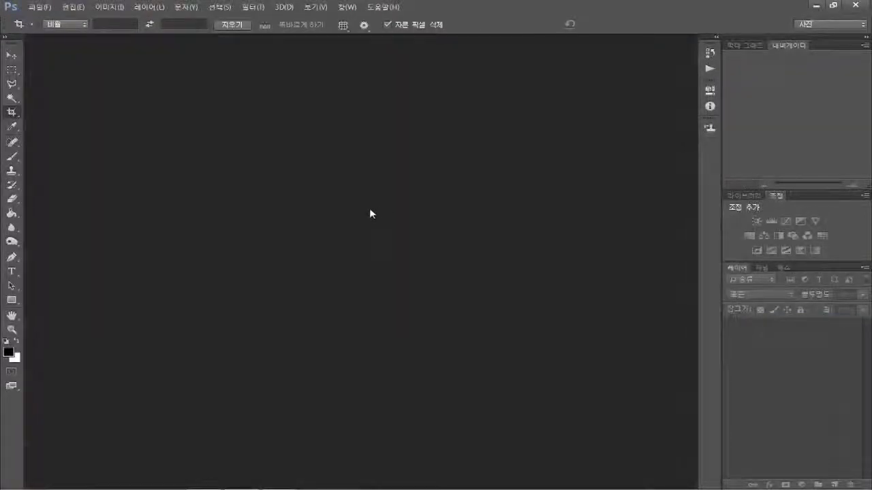
{"action": "double_click", "coordinate": [412, 254]}
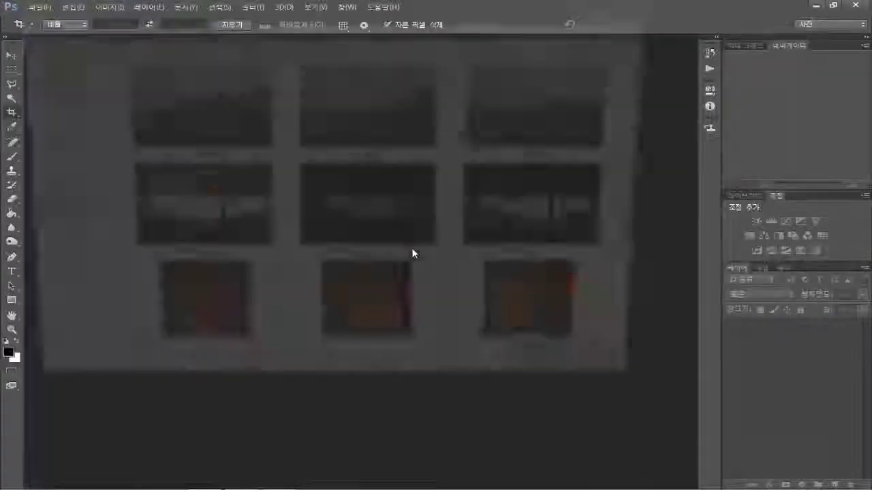
{"action": "left_click", "coordinate": [412, 253]}
{"action": "scroll", "coordinate": [412, 254], "scroll_direction": "down", "scroll_amount": 3}
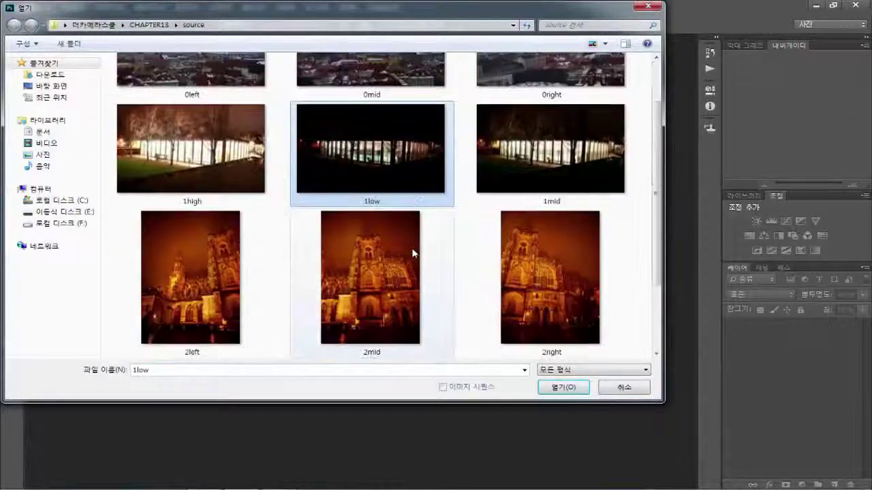
{"action": "left_click", "coordinate": [371, 303]}
{"action": "left_click", "coordinate": [563, 387]}
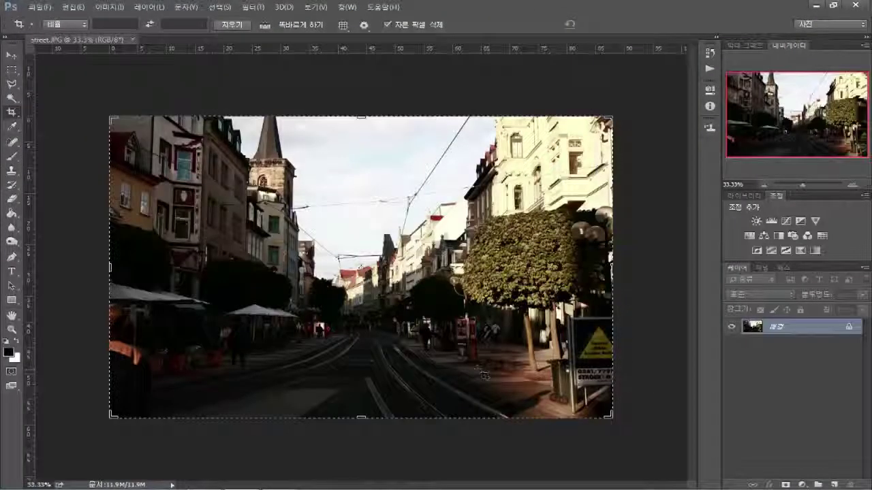
Step: Apply HDR Toning to the street photo, keeping the default preset with the Local Adaptation method
{"action": "key", "text": "v"}
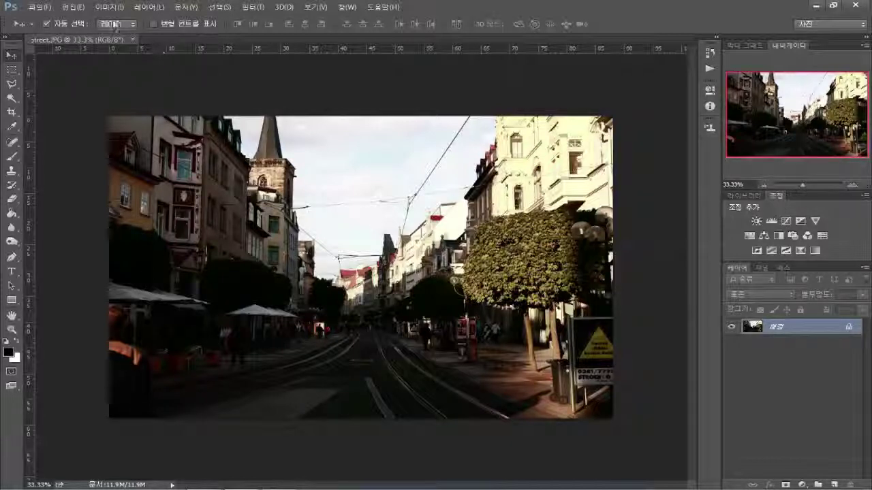
{"action": "left_click", "coordinate": [114, 8]}
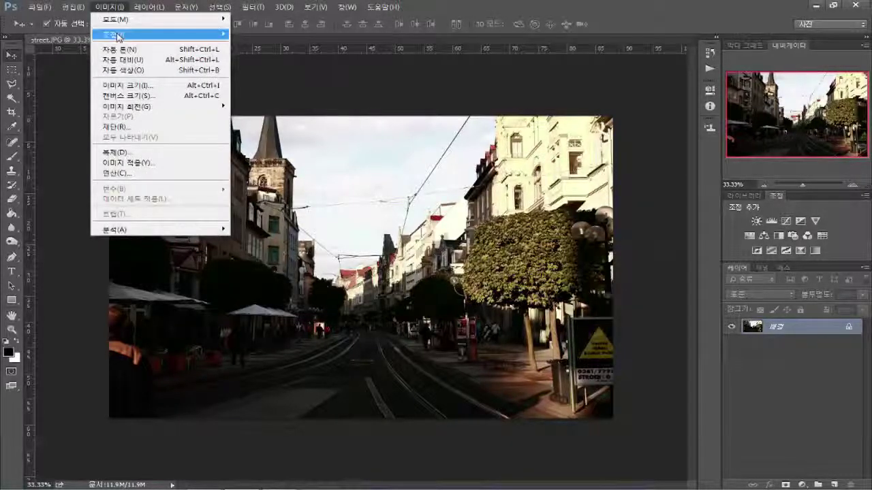
{"action": "mouse_move", "coordinate": [113, 33]}
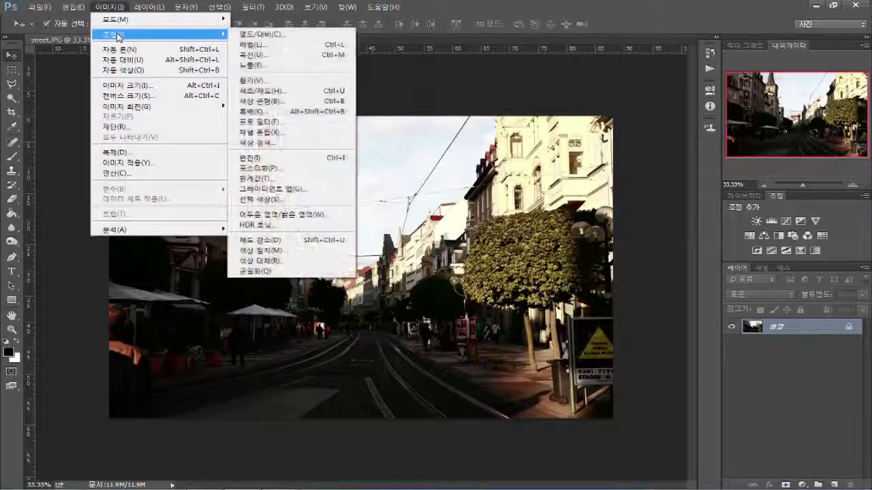
{"action": "left_click", "coordinate": [287, 225]}
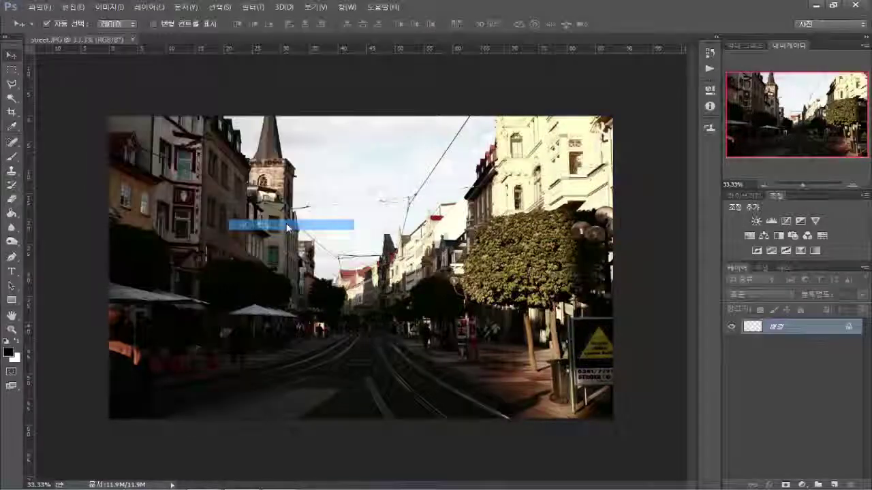
{"action": "left_click_drag", "start_coordinate": [560, 66], "coordinate": [611, 73]}
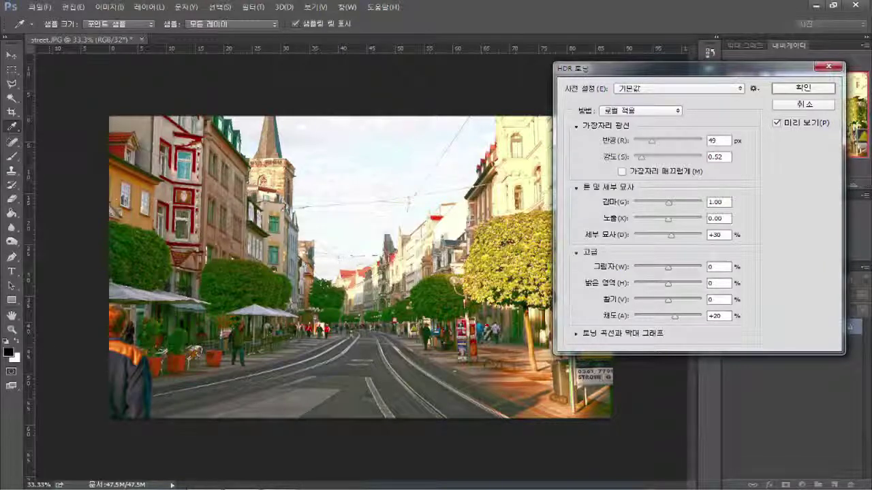
{"action": "left_click_drag", "start_coordinate": [613, 73], "coordinate": [653, 88]}
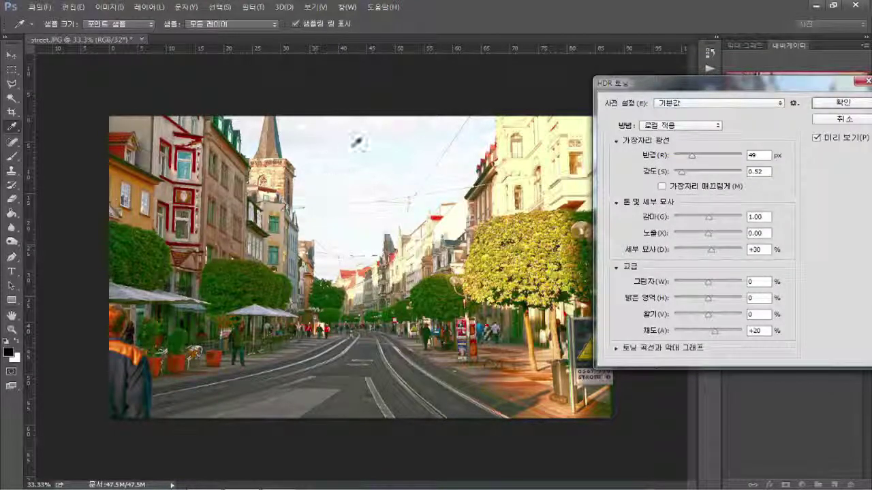
{"action": "left_click", "coordinate": [841, 103]}
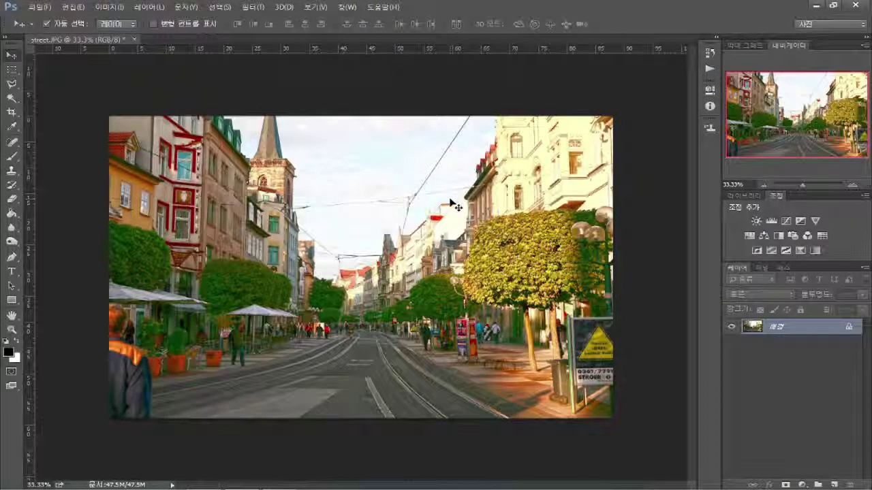
Step: Compare the original street photo with its HDR-toned version by switching repeatedly between the two history states, ending on the toned one
{"action": "left_click", "coordinate": [710, 53]}
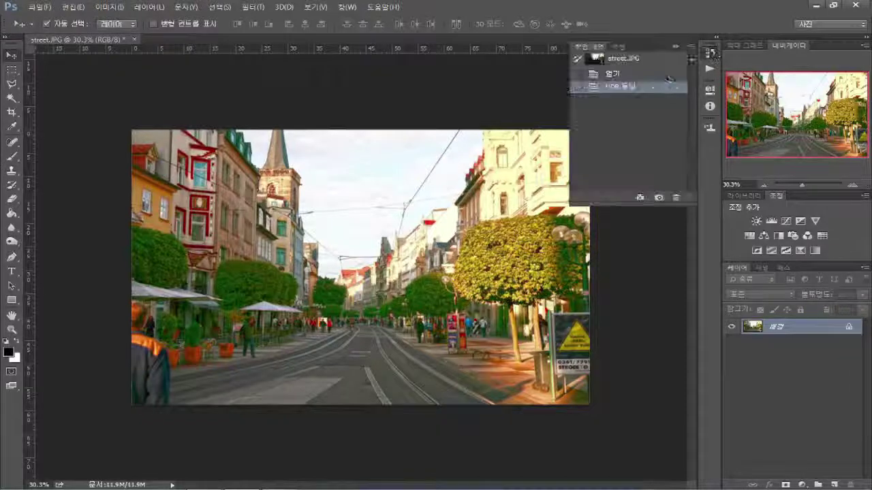
{"action": "left_click", "coordinate": [652, 61]}
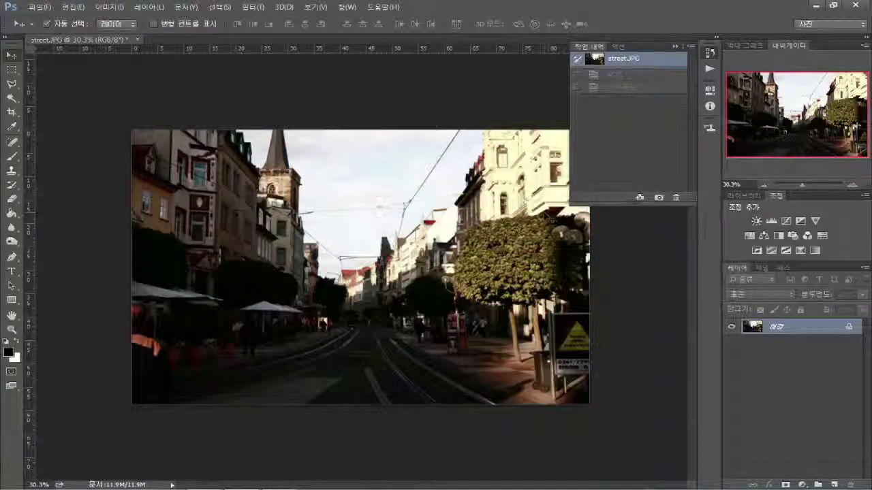
{"action": "key", "text": "ctrl+z"}
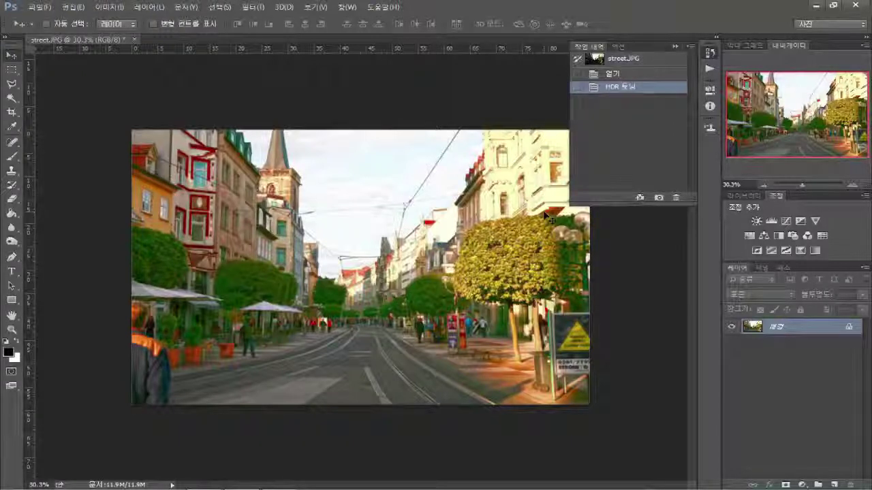
{"action": "key", "text": "ctrl+z"}
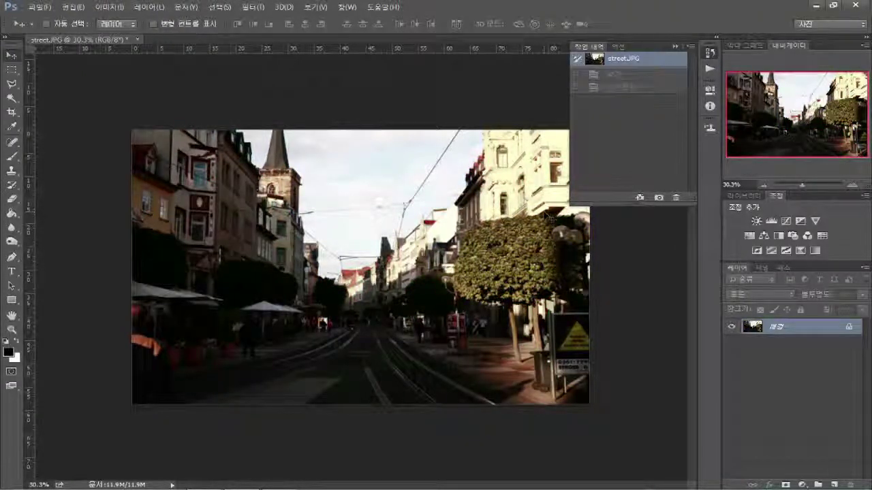
{"action": "key", "text": "ctrl+z"}
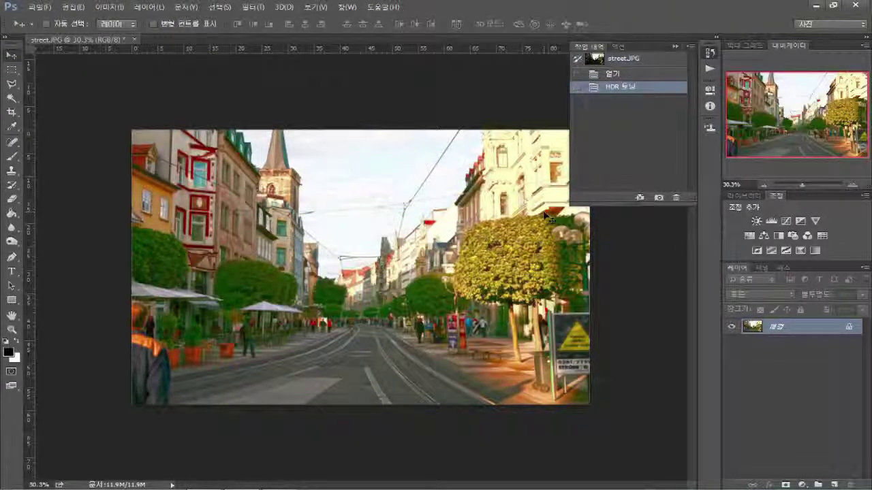
{"action": "key", "text": "ctrl+z"}
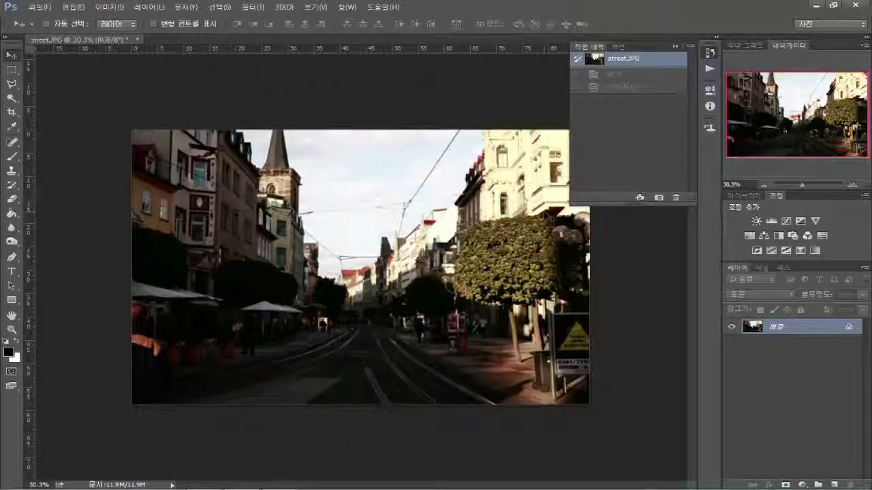
{"action": "key", "text": "ctrl+z"}
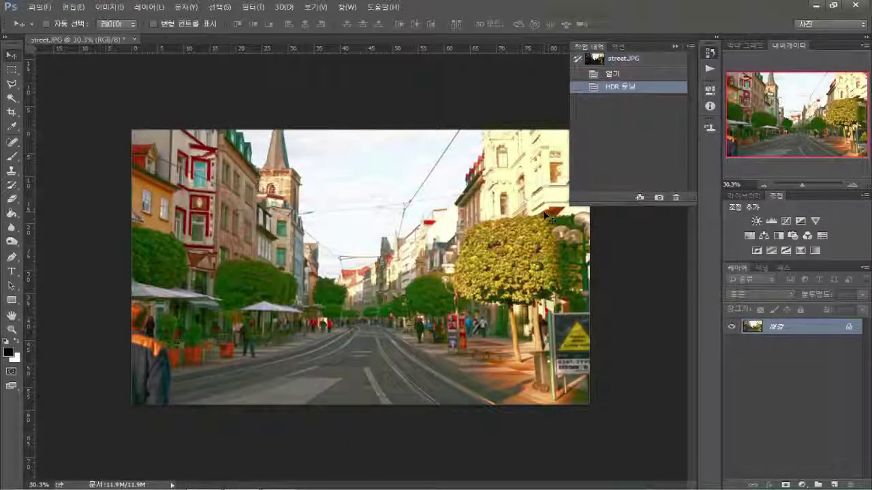
{"action": "key", "text": "ctrl+z"}
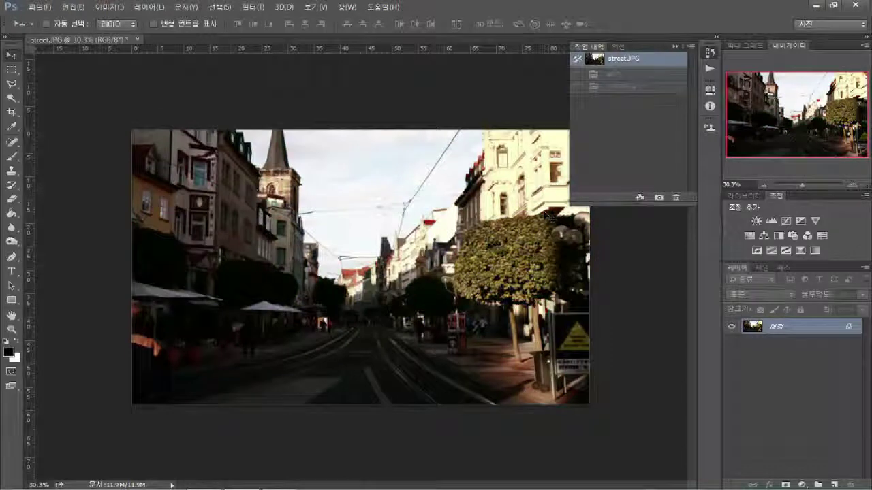
{"action": "key", "text": "ctrl+z"}
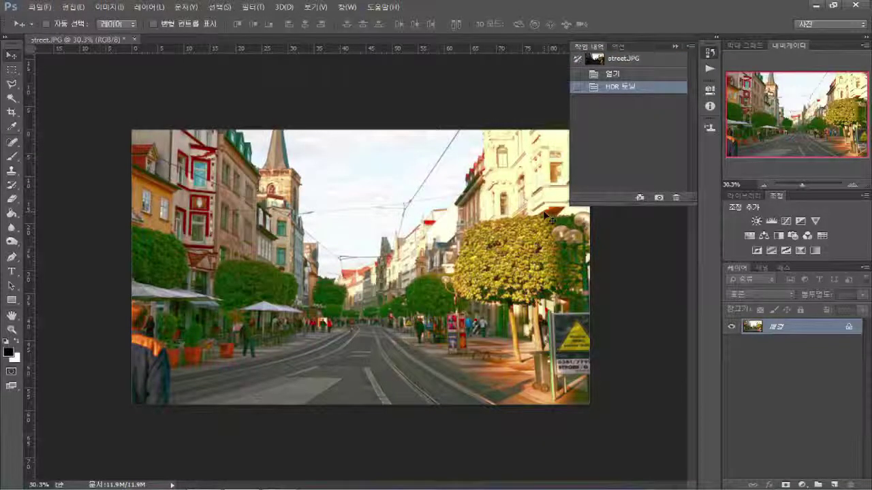
{"action": "key", "text": "ctrl+z"}
{"action": "key", "text": "ctrl+z"}
{"action": "key", "text": "ctrl+z"}
{"action": "key", "text": "ctrl+z"}
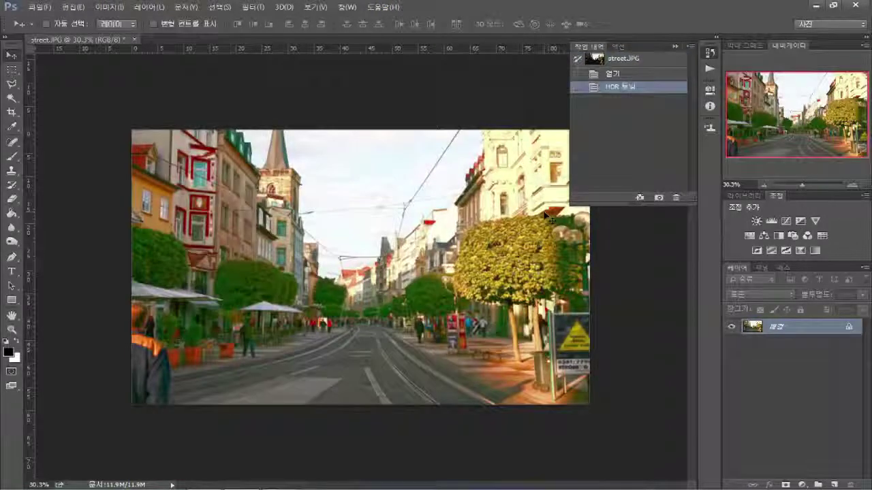